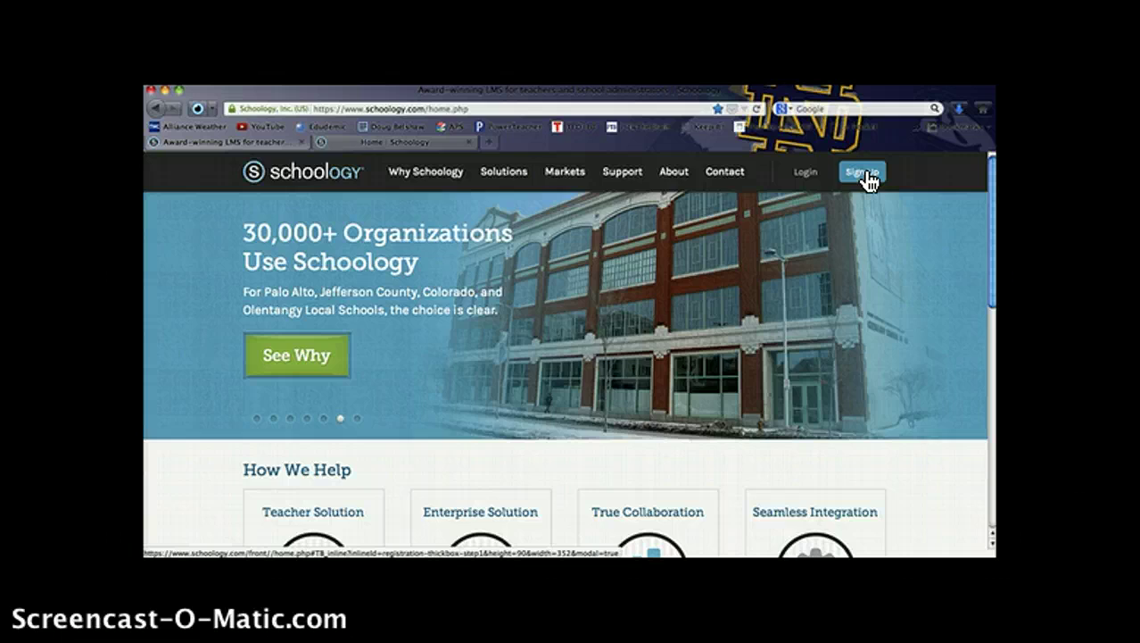
Look at the Instructor sign-up, go back, then choose Student and click into the Access Code field
{"action": "left_click", "coordinate": [867, 177]}
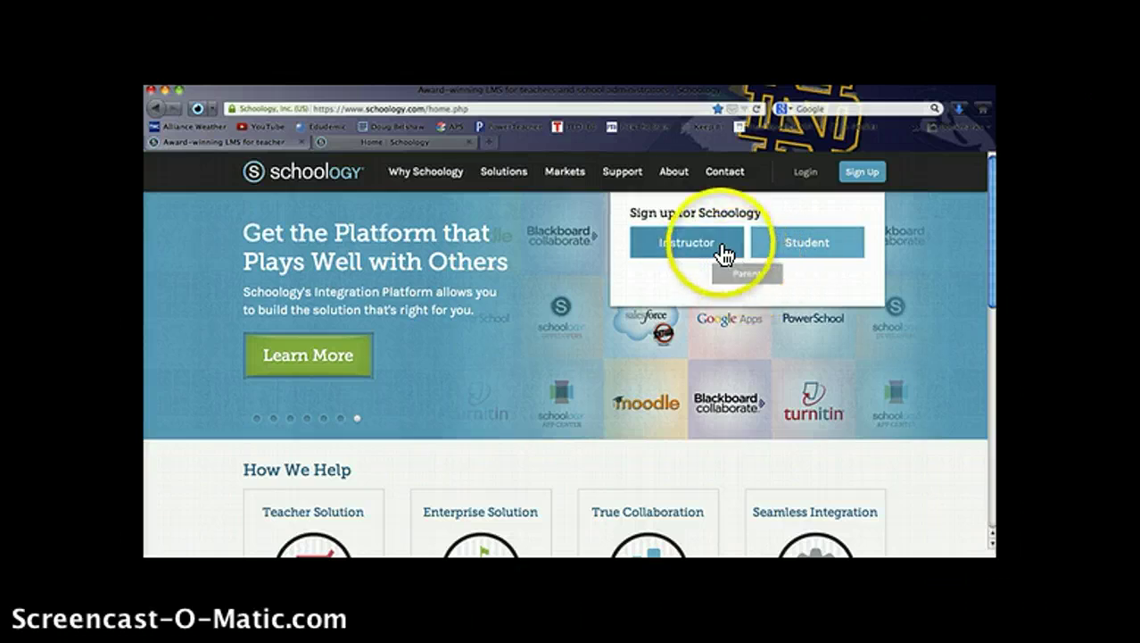
{"action": "left_click", "coordinate": [723, 253]}
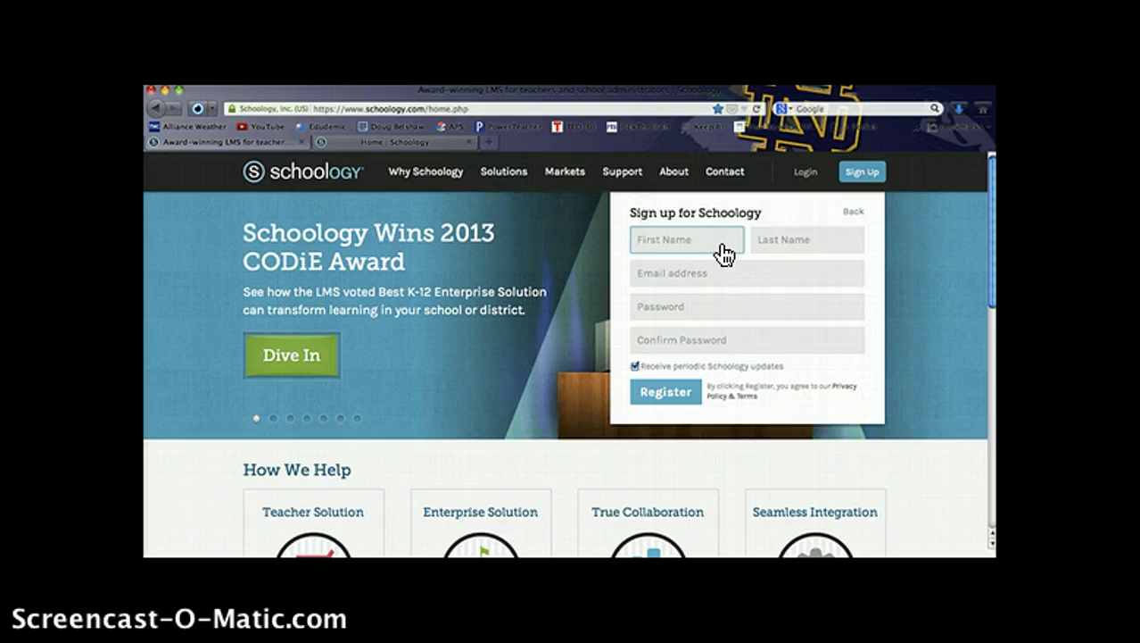
{"action": "left_click", "coordinate": [776, 239]}
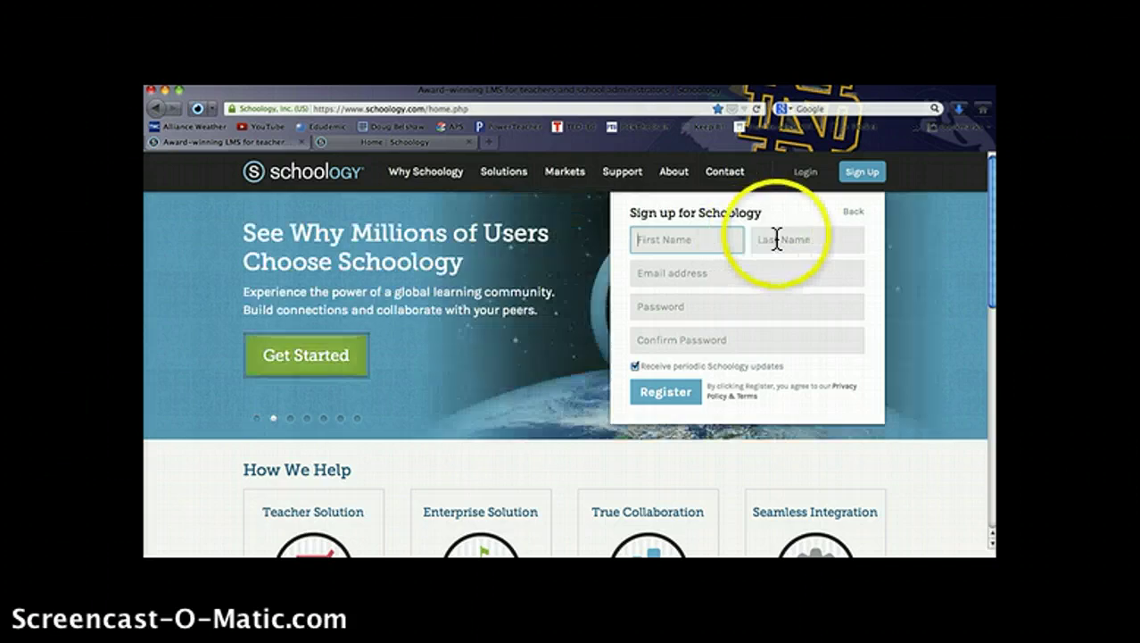
{"action": "left_click", "coordinate": [852, 217]}
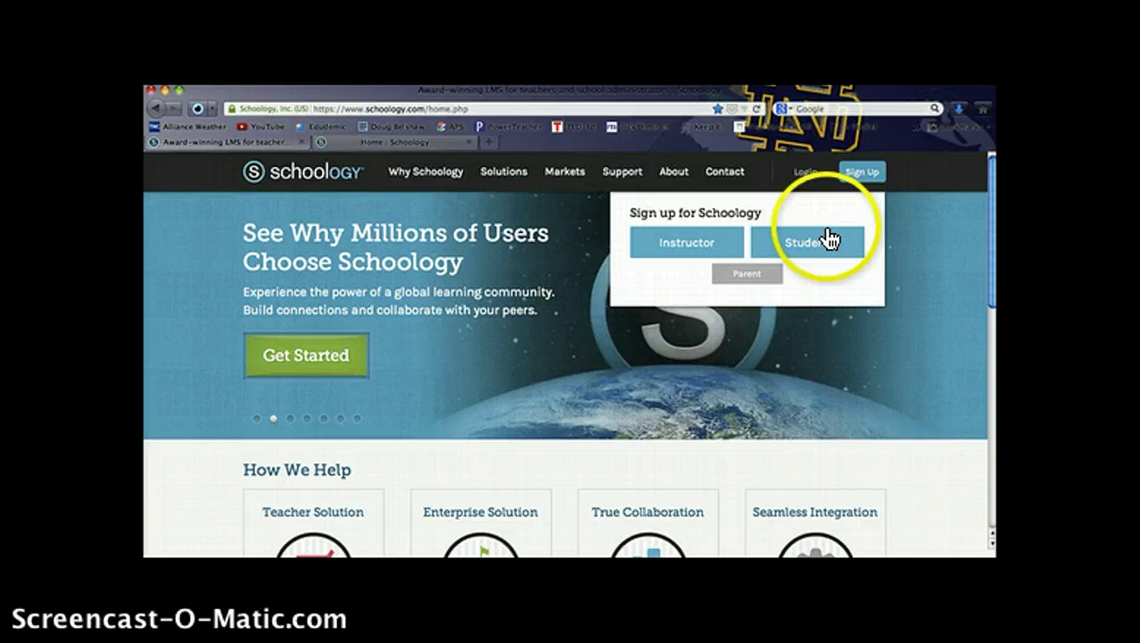
{"action": "left_click", "coordinate": [779, 256]}
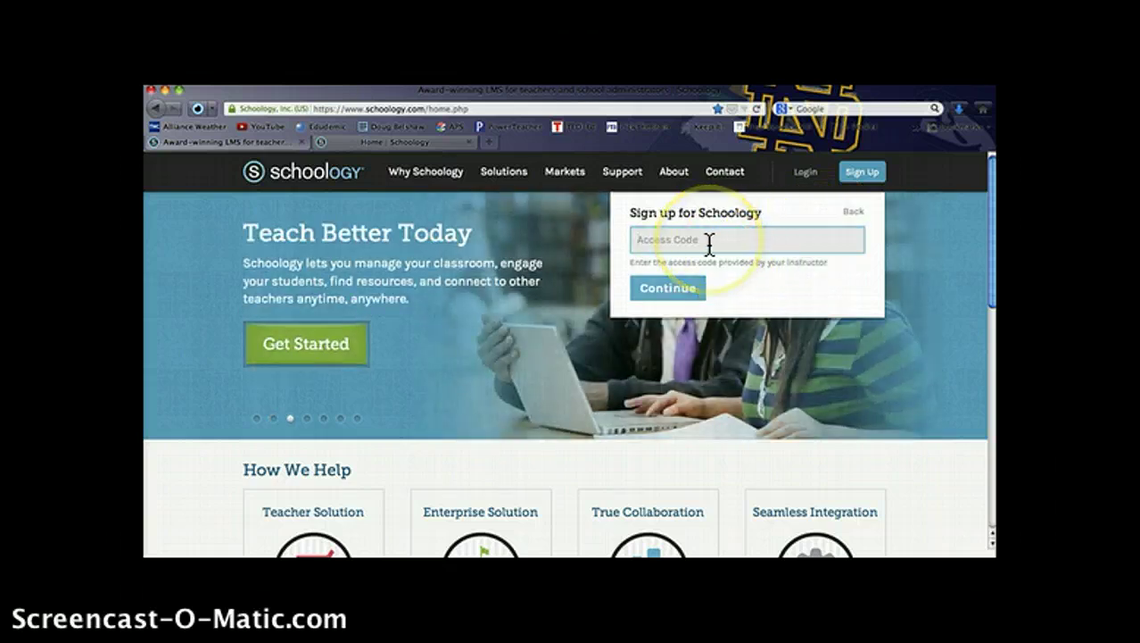
{"action": "left_click", "coordinate": [709, 244]}
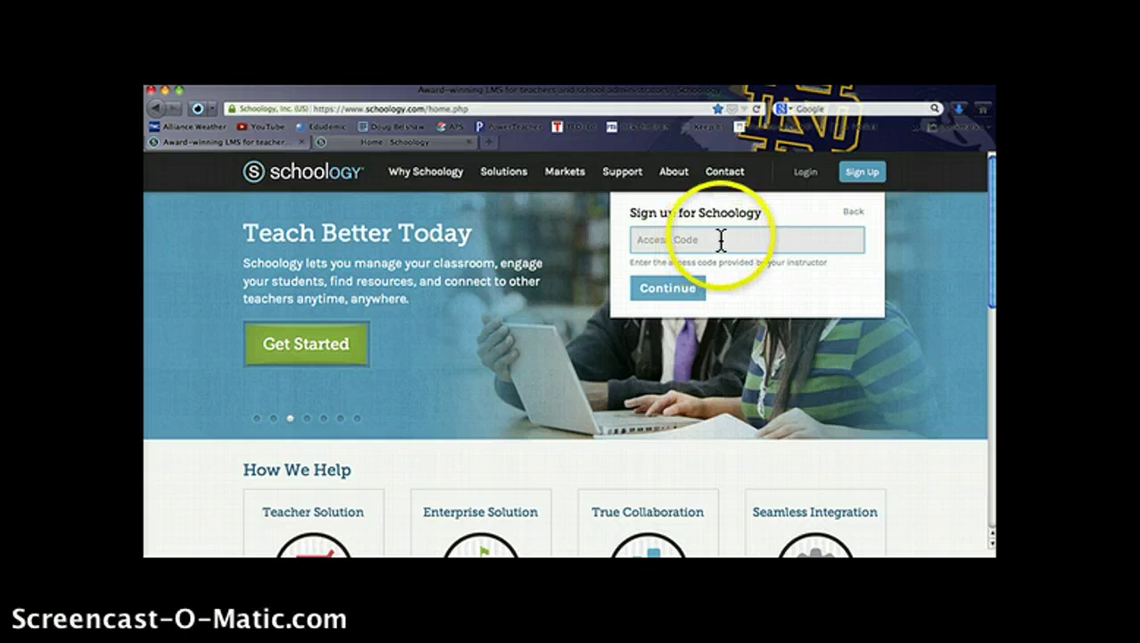
View the Login form, then switch to the signed-in Home | Schoology tab
{"action": "left_click", "coordinate": [805, 172]}
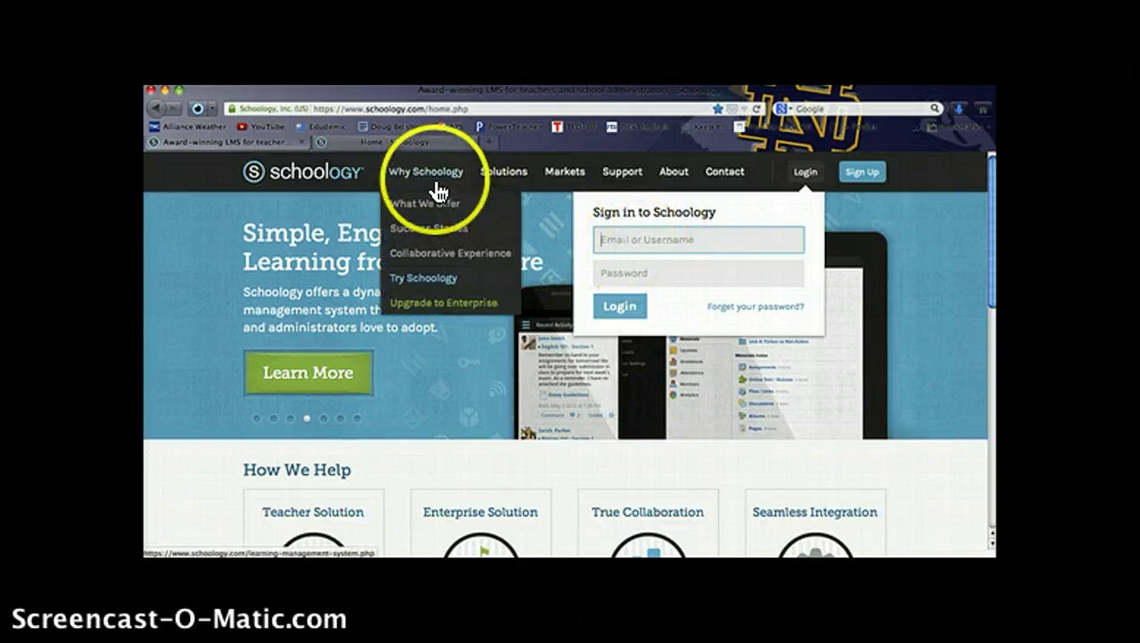
{"action": "left_click", "coordinate": [396, 137]}
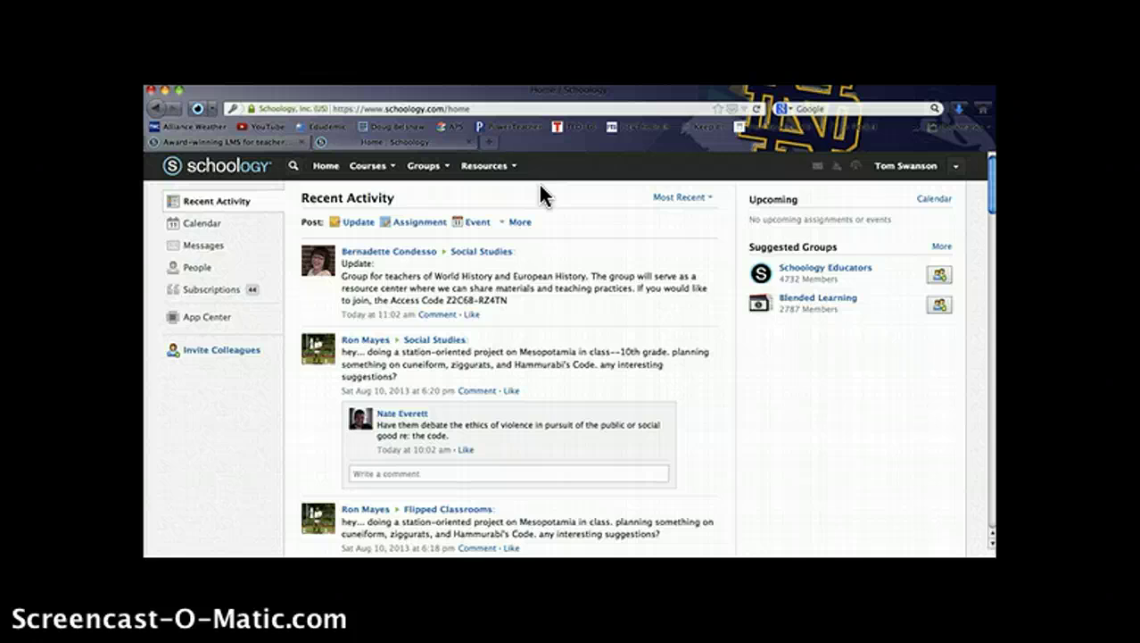
Browse the Courses, Groups and Resources dropdown menus
{"action": "left_click", "coordinate": [393, 170]}
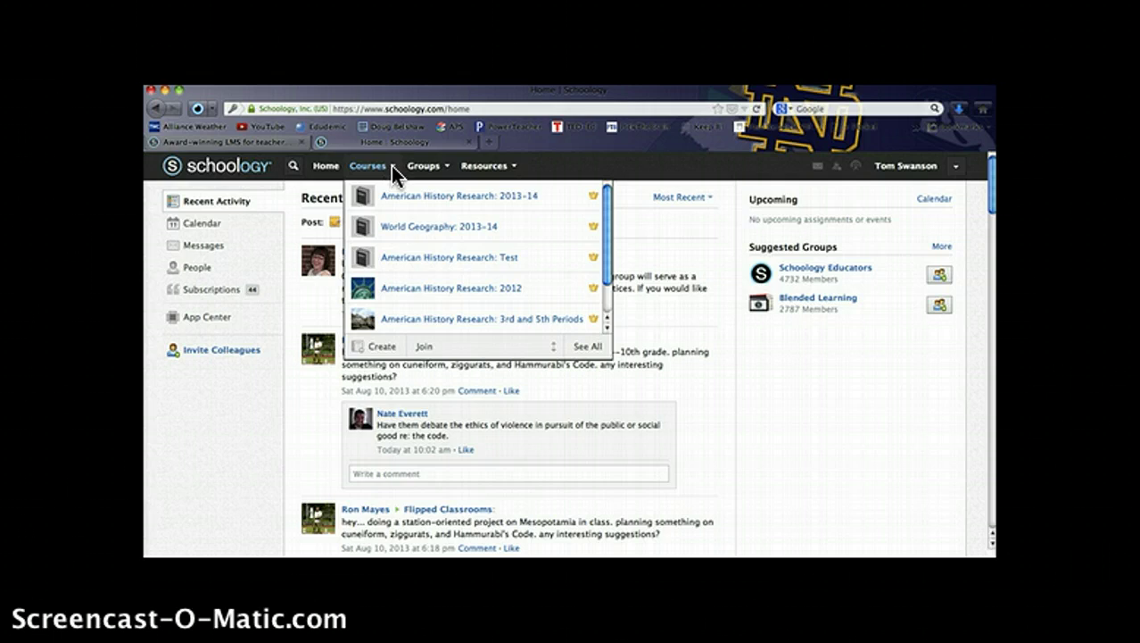
{"action": "left_click", "coordinate": [449, 167]}
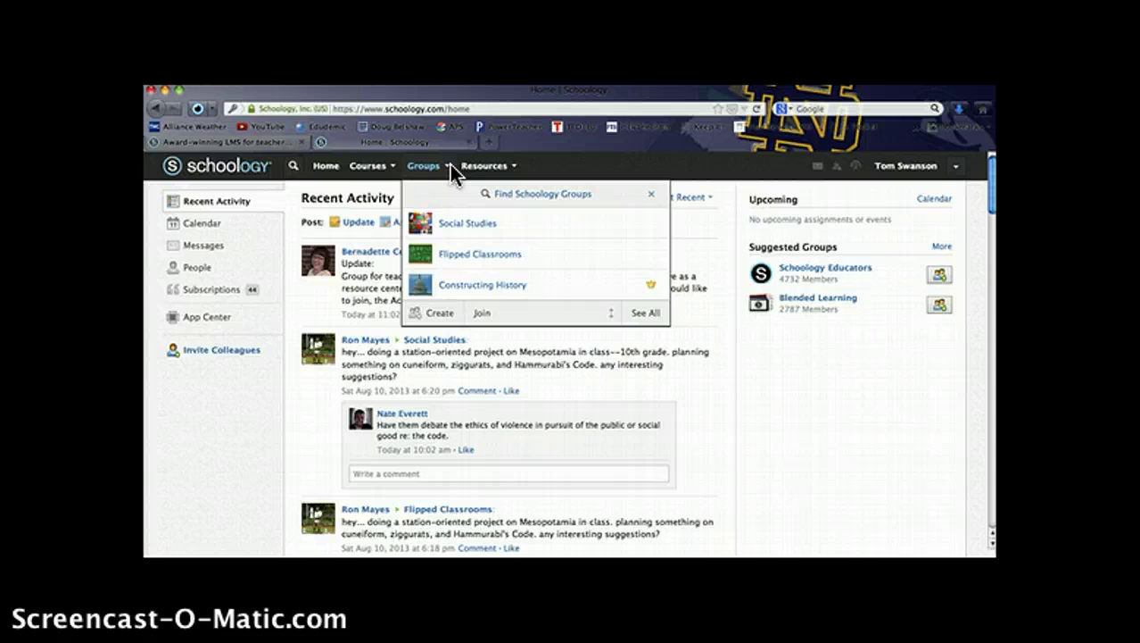
{"action": "left_click", "coordinate": [496, 168]}
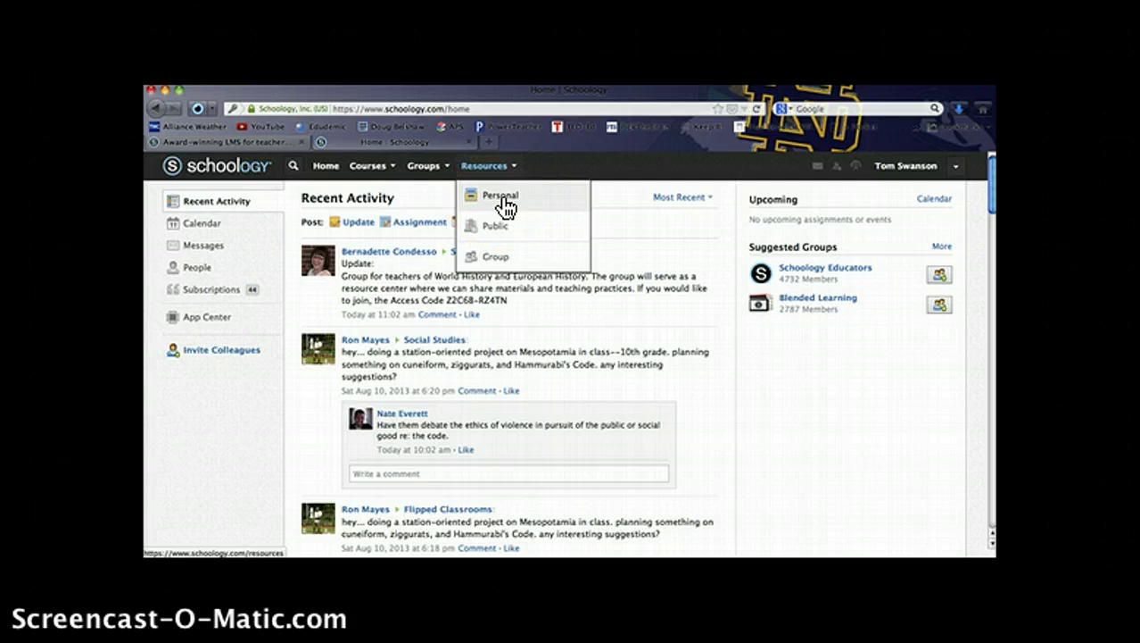
{"action": "left_click", "coordinate": [504, 232]}
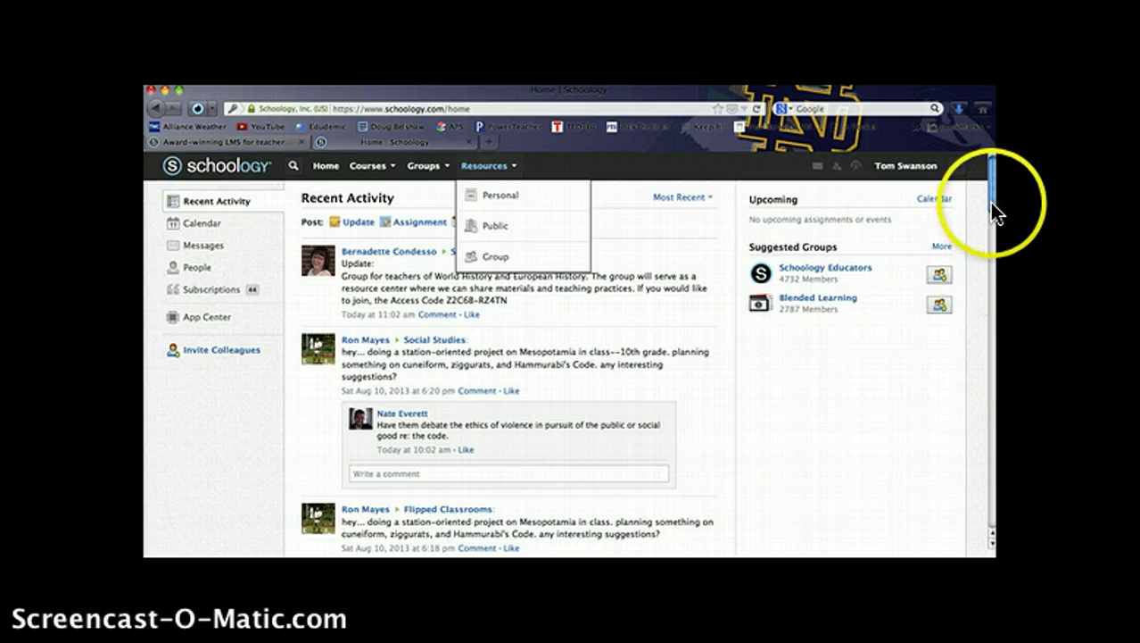
Scroll through the Recent Activity feed, return to the top, and reopen the Courses list
{"action": "scroll", "coordinate": [988, 232], "scroll_direction": "down", "scroll_amount": 8}
{"action": "scroll", "coordinate": [981, 300], "scroll_direction": "down", "scroll_amount": 15}
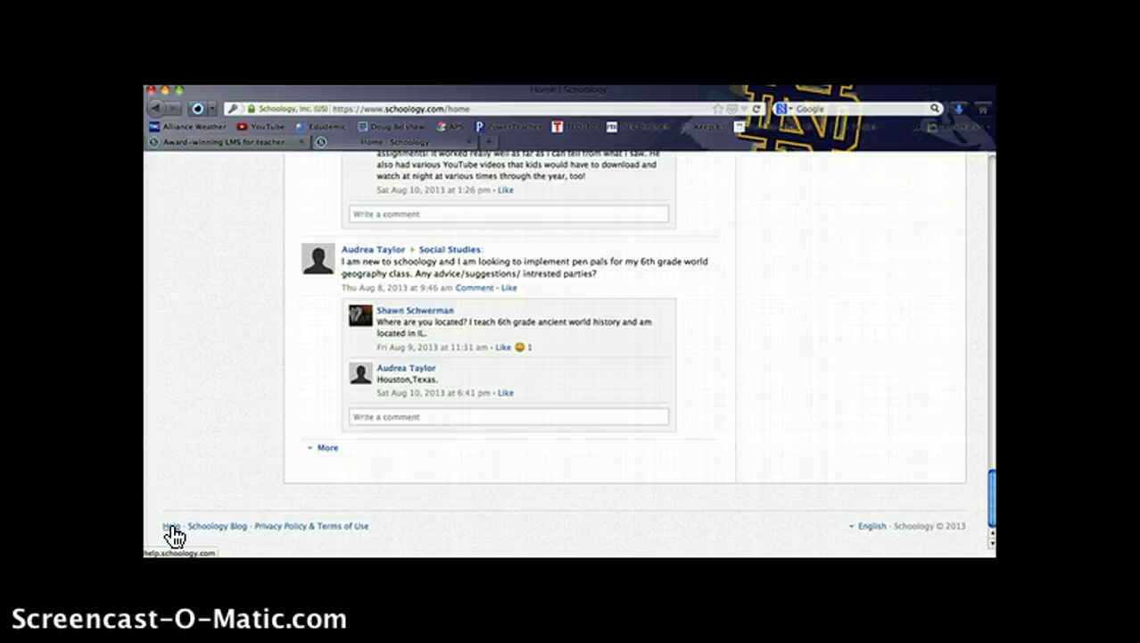
{"action": "left_click", "coordinate": [840, 214]}
{"action": "left_click", "coordinate": [994, 169]}
{"action": "left_click", "coordinate": [392, 165]}
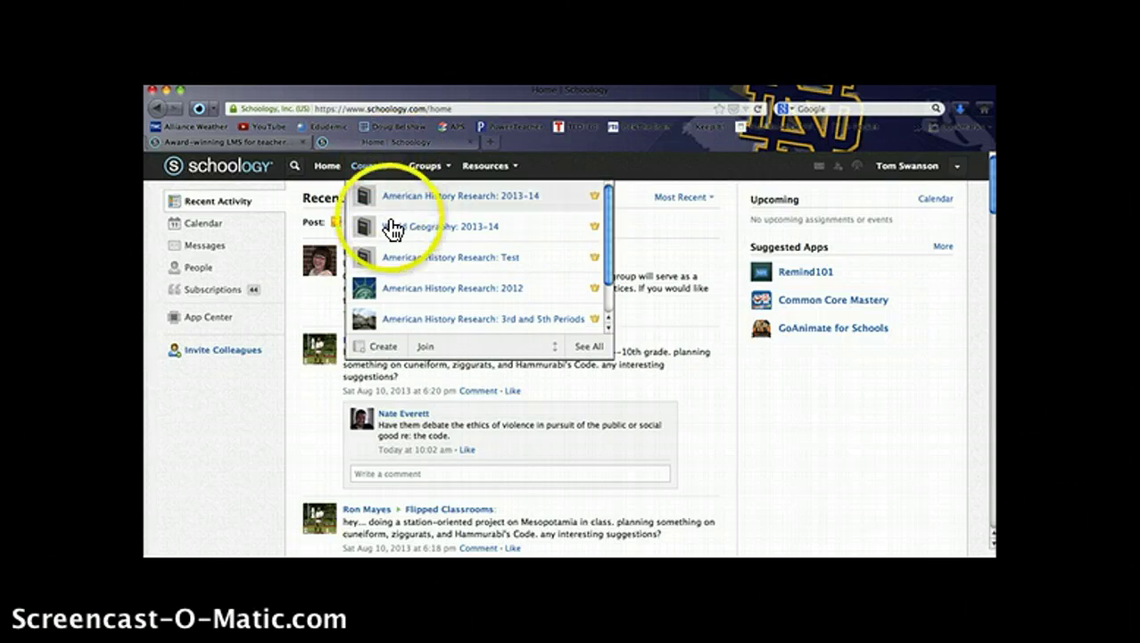
Start a new course named Tutorial with section name 2013-14
{"action": "left_click", "coordinate": [381, 354]}
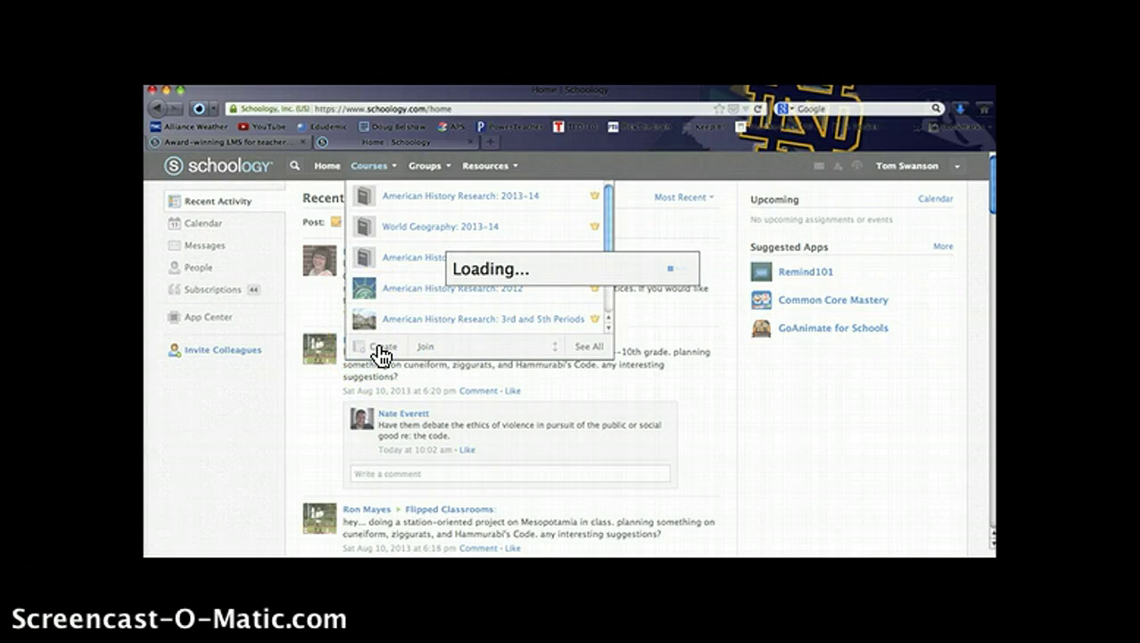
{"action": "left_click", "coordinate": [388, 341]}
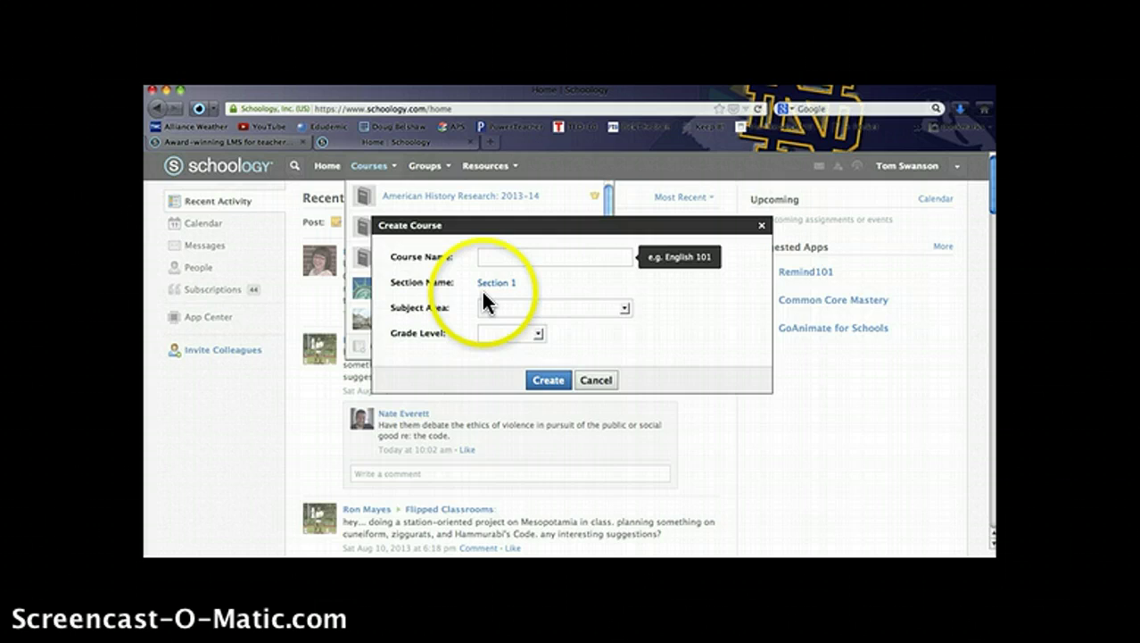
{"action": "type", "text": "Tutorial"}
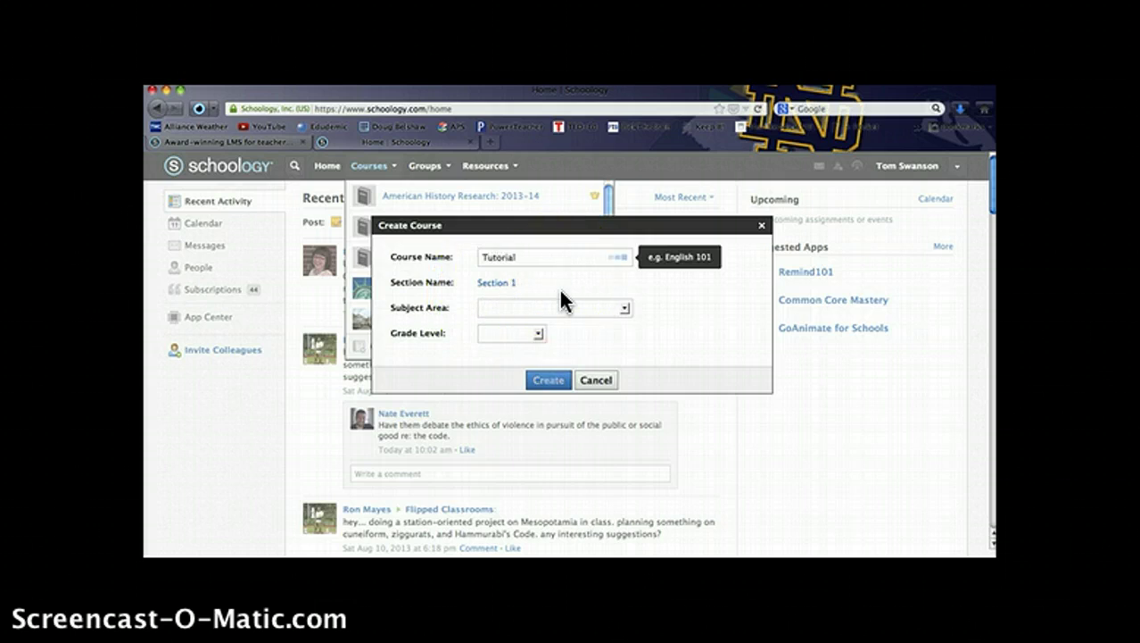
{"action": "left_click", "coordinate": [525, 289]}
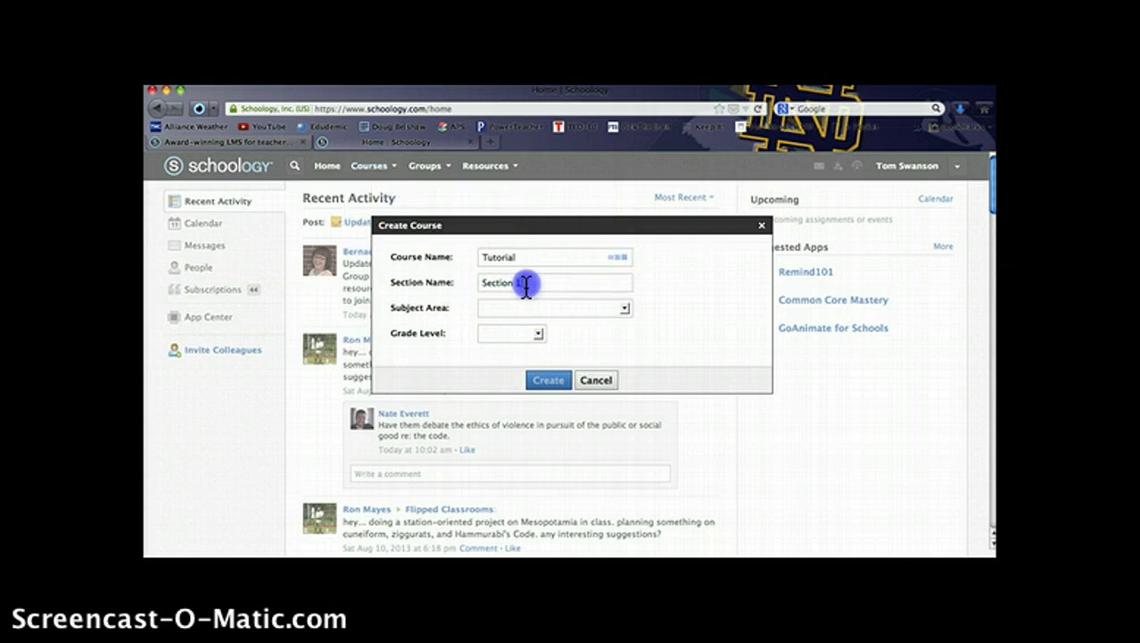
{"action": "triple_click", "coordinate": [524, 287]}
{"action": "type", "text": "2013-14"}
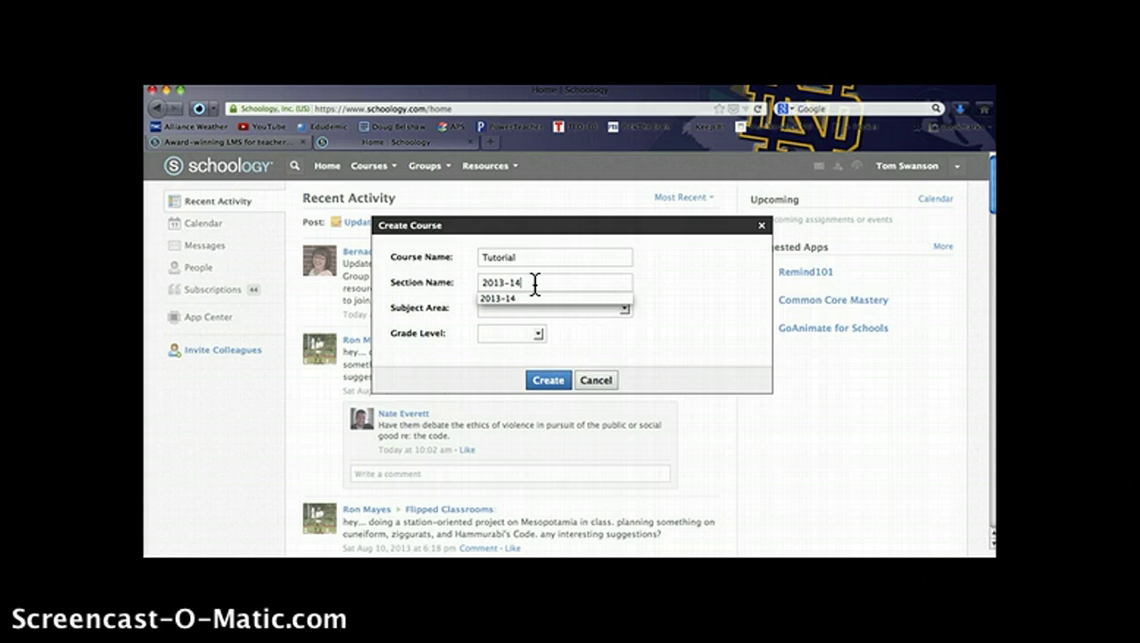
{"action": "left_click", "coordinate": [527, 304]}
Set subject area Other and grade level None, then create the course
{"action": "left_click", "coordinate": [527, 307]}
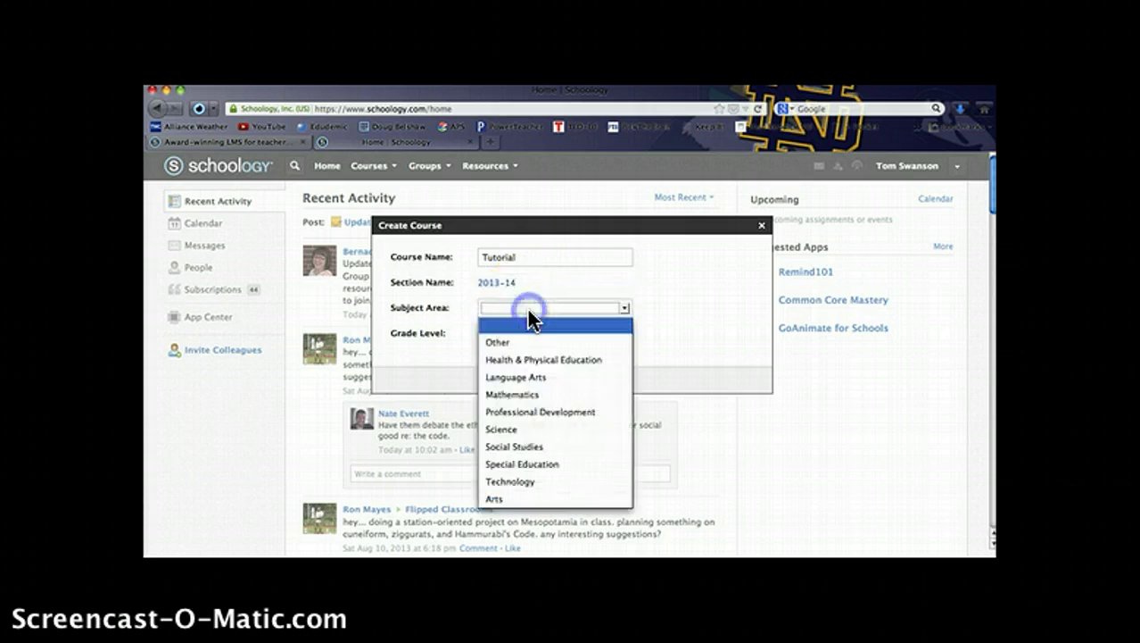
{"action": "left_click", "coordinate": [516, 343]}
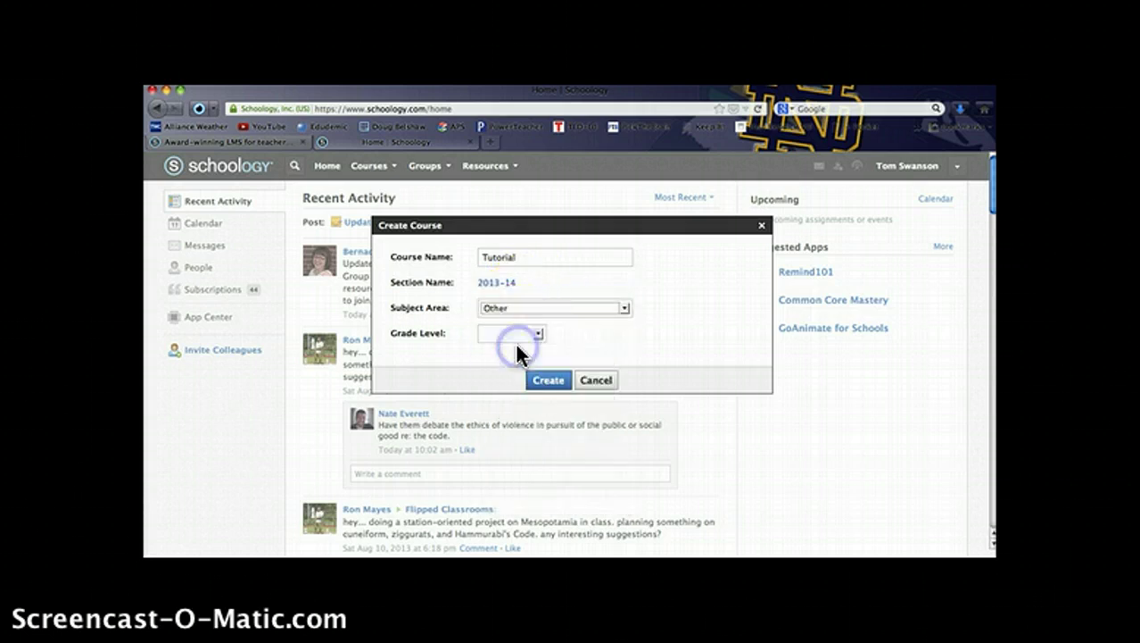
{"action": "left_click", "coordinate": [537, 333]}
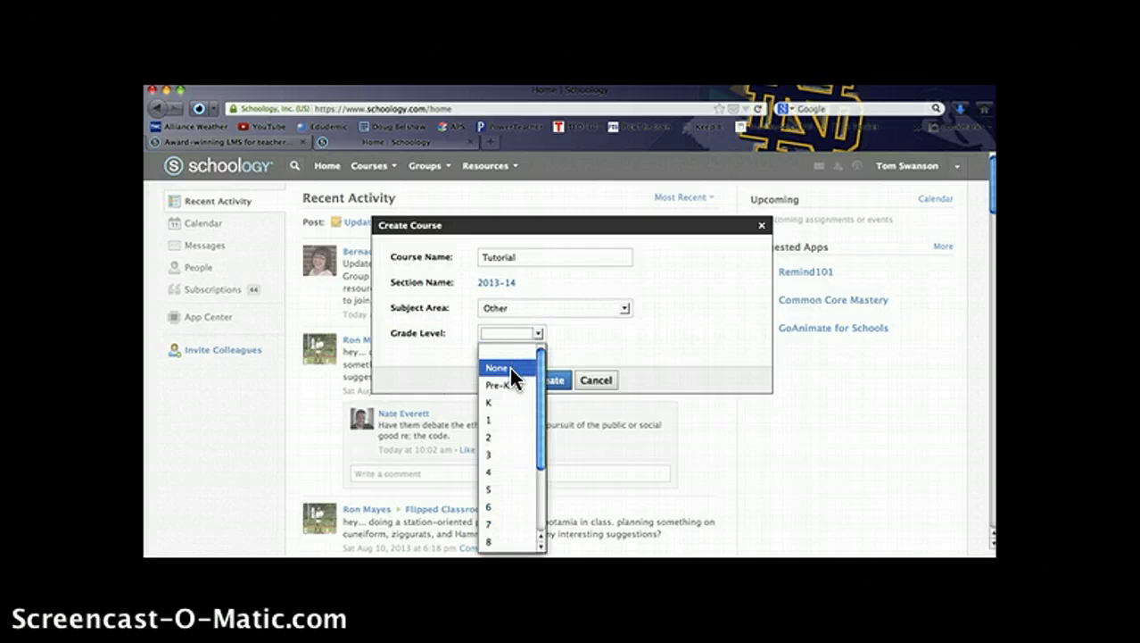
{"action": "left_click", "coordinate": [510, 367]}
{"action": "left_click", "coordinate": [549, 382]}
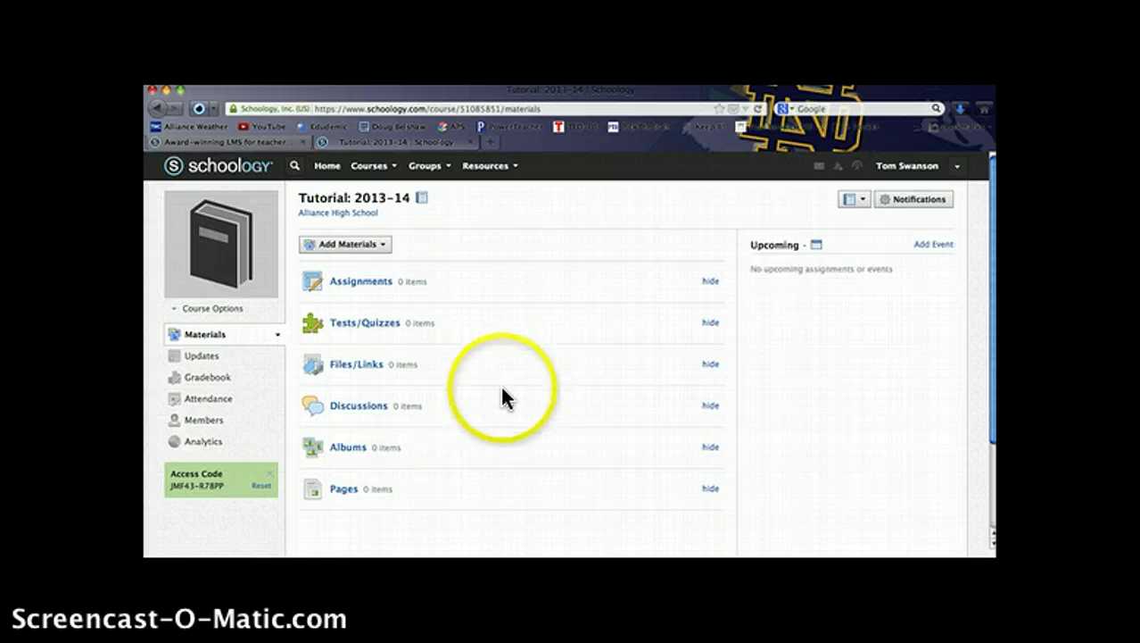
{"action": "mouse_move", "coordinate": [248, 280]}
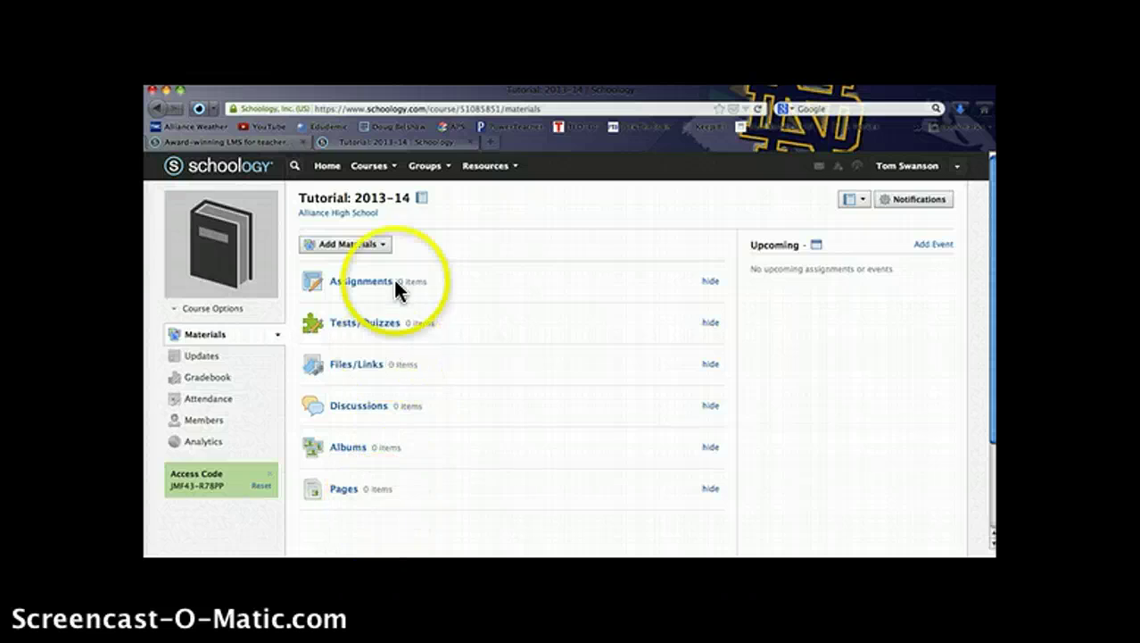
{"action": "left_click", "coordinate": [397, 172]}
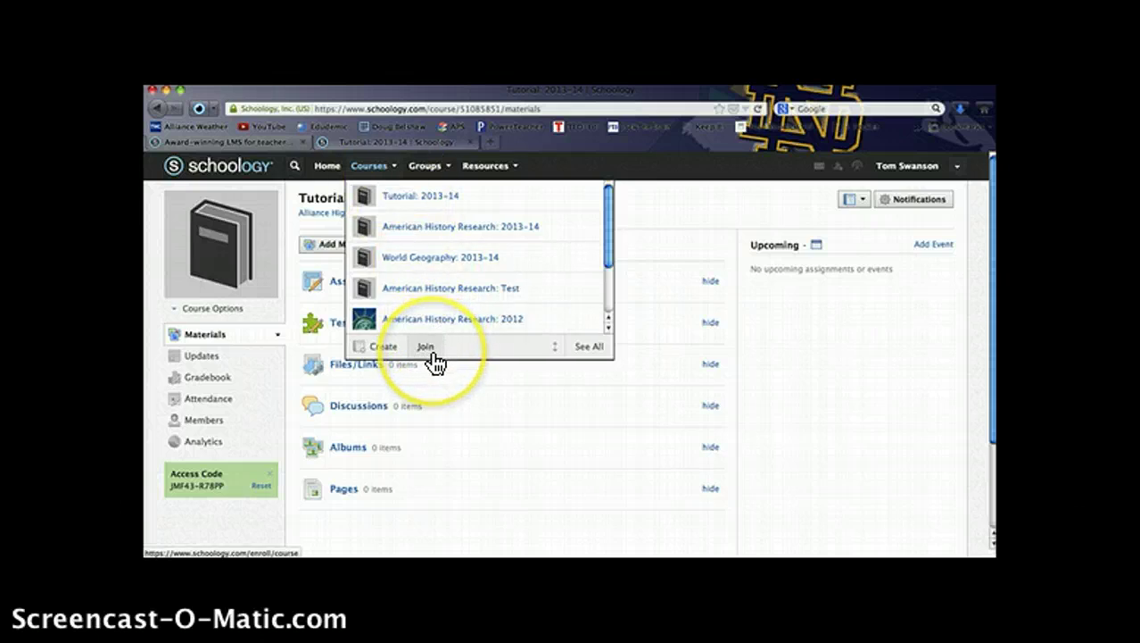
{"action": "left_click", "coordinate": [471, 407]}
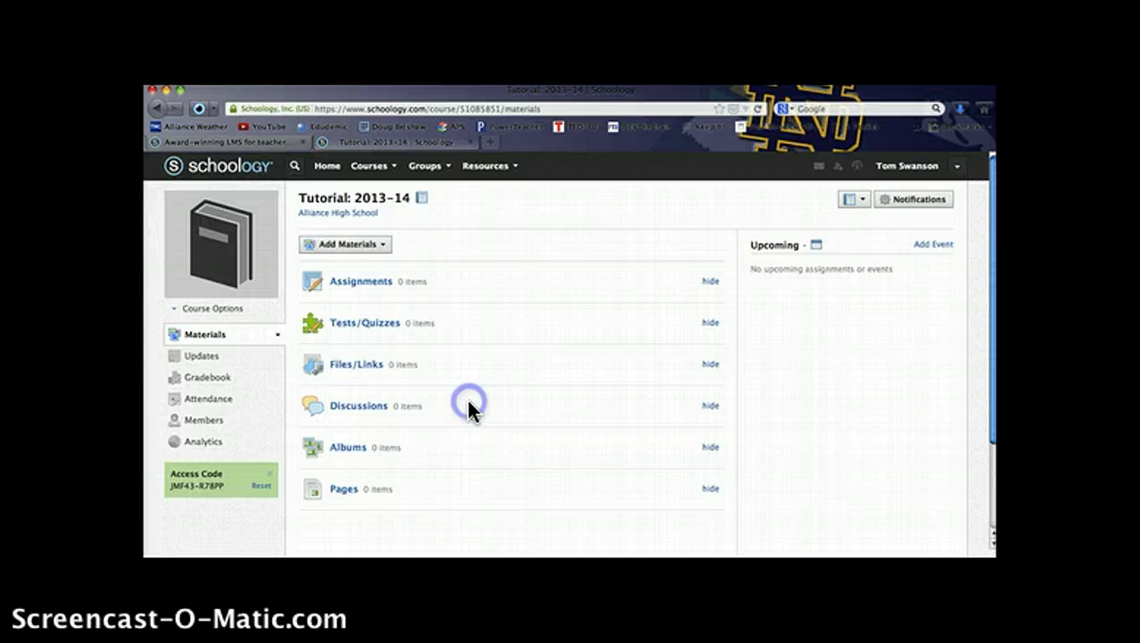
{"action": "left_click", "coordinate": [205, 421]}
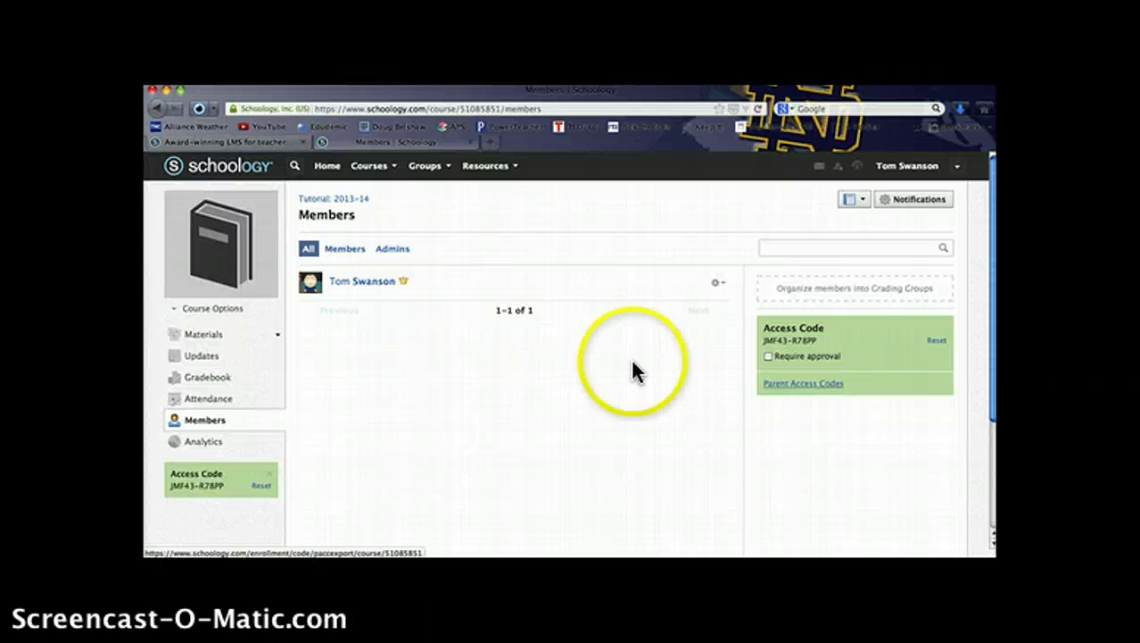
{"action": "left_click", "coordinate": [349, 204]}
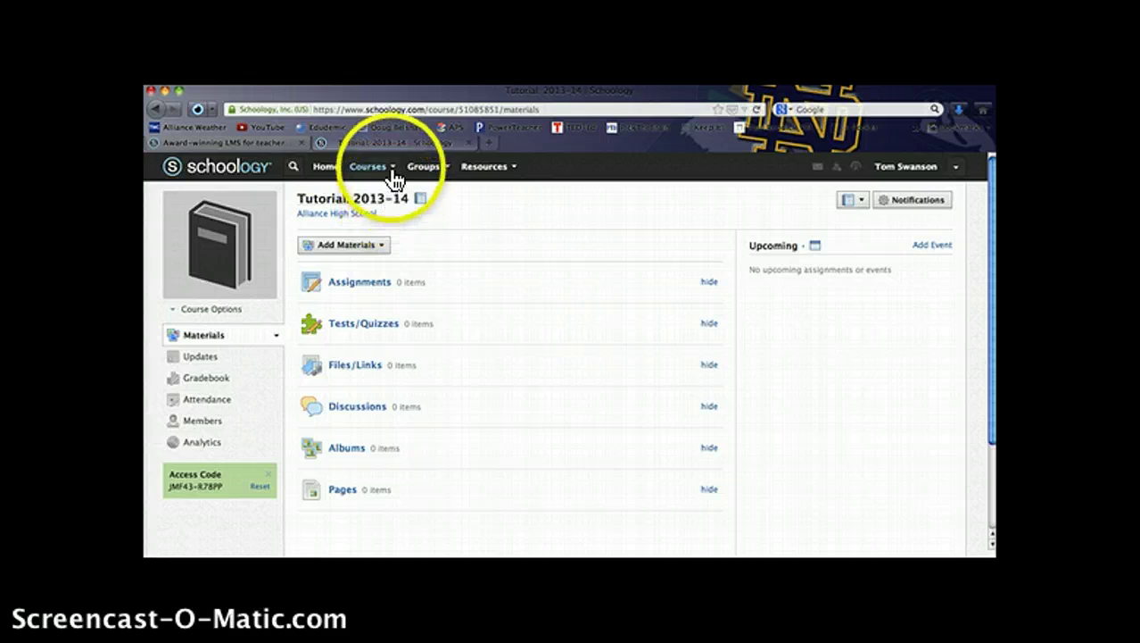
{"action": "left_click", "coordinate": [390, 168]}
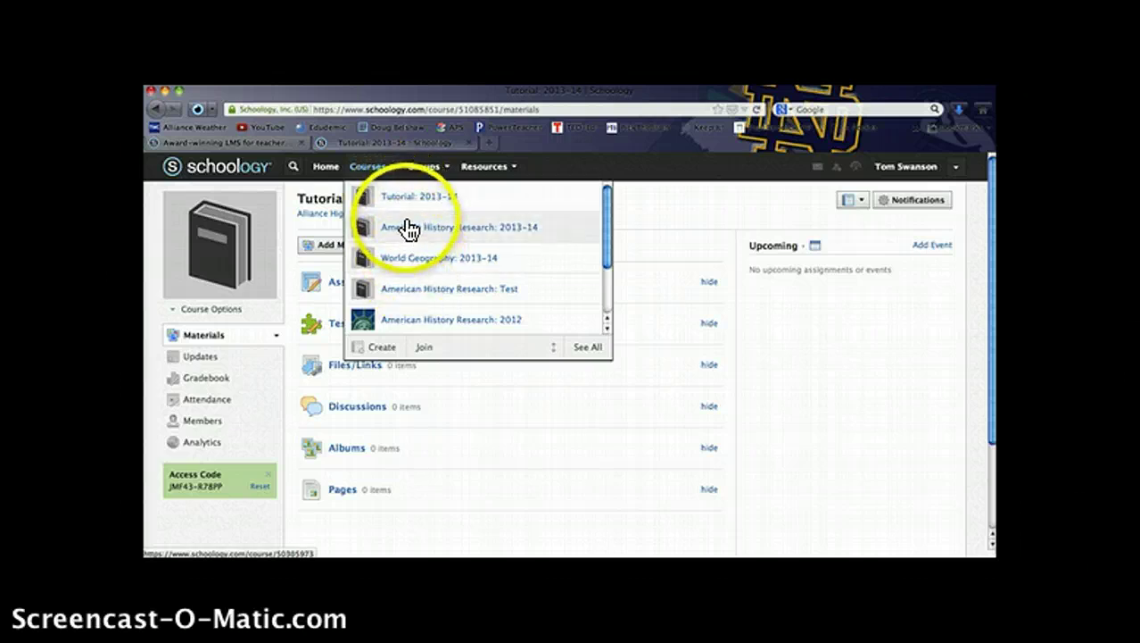
{"action": "left_click", "coordinate": [630, 224]}
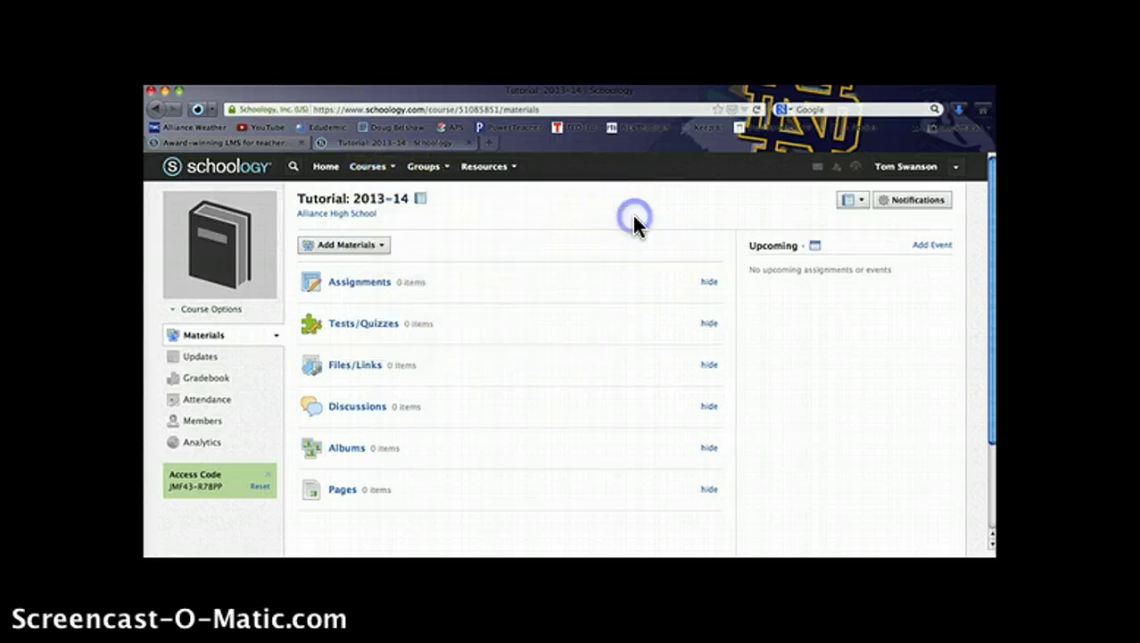
{"action": "left_click", "coordinate": [359, 288]}
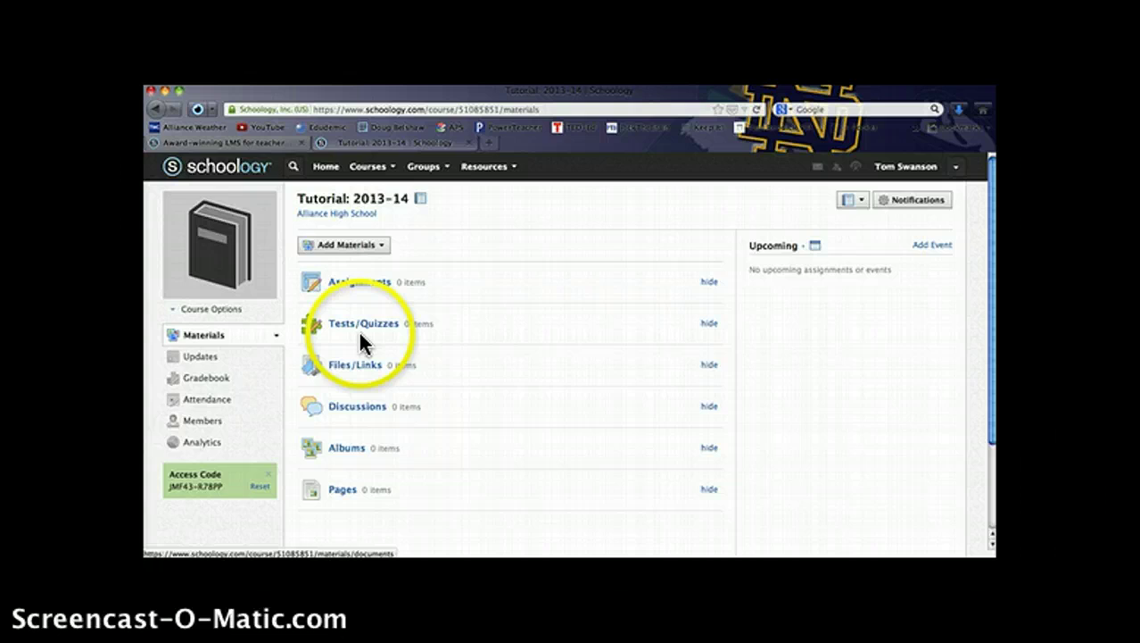
Add a new assignment in the course named Tutorial Example
{"action": "left_click", "coordinate": [354, 284]}
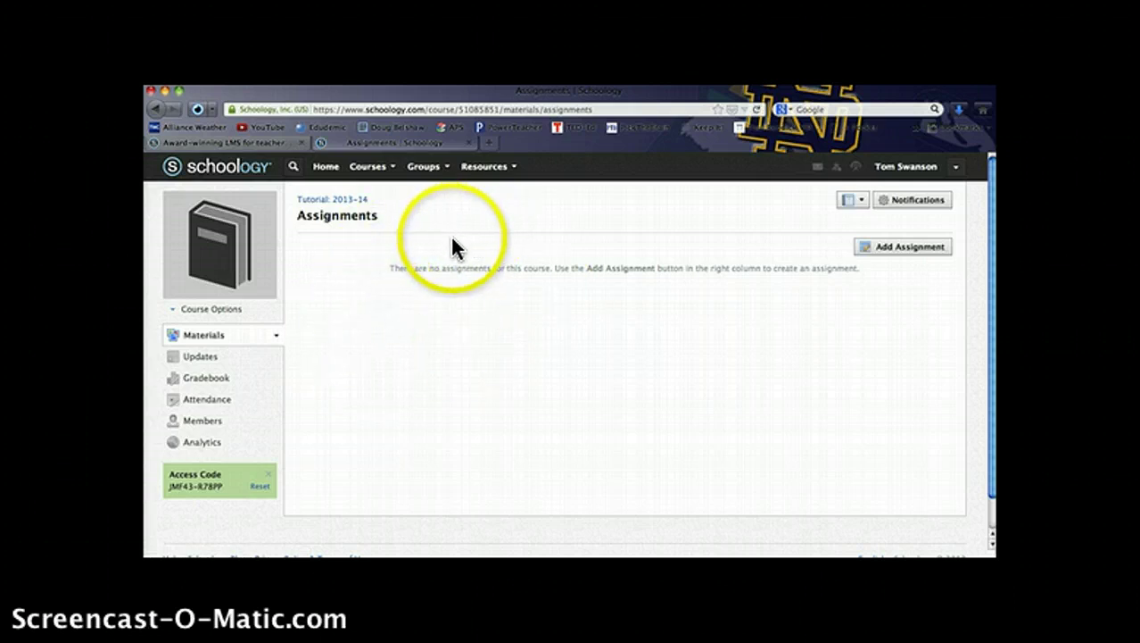
{"action": "left_click", "coordinate": [903, 254]}
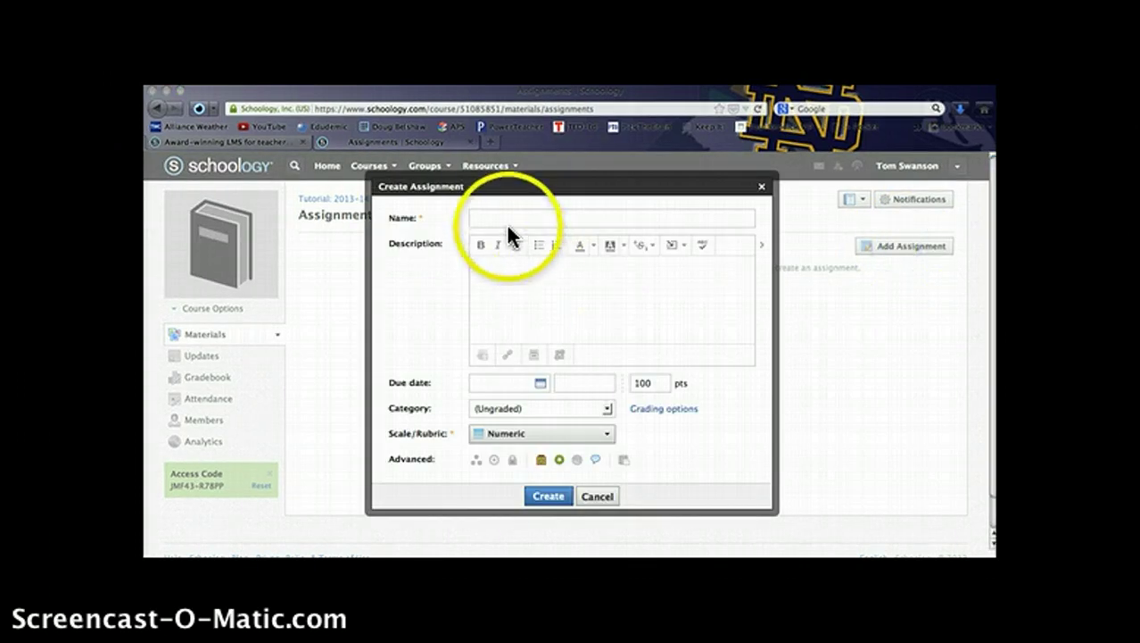
{"action": "left_click", "coordinate": [498, 210]}
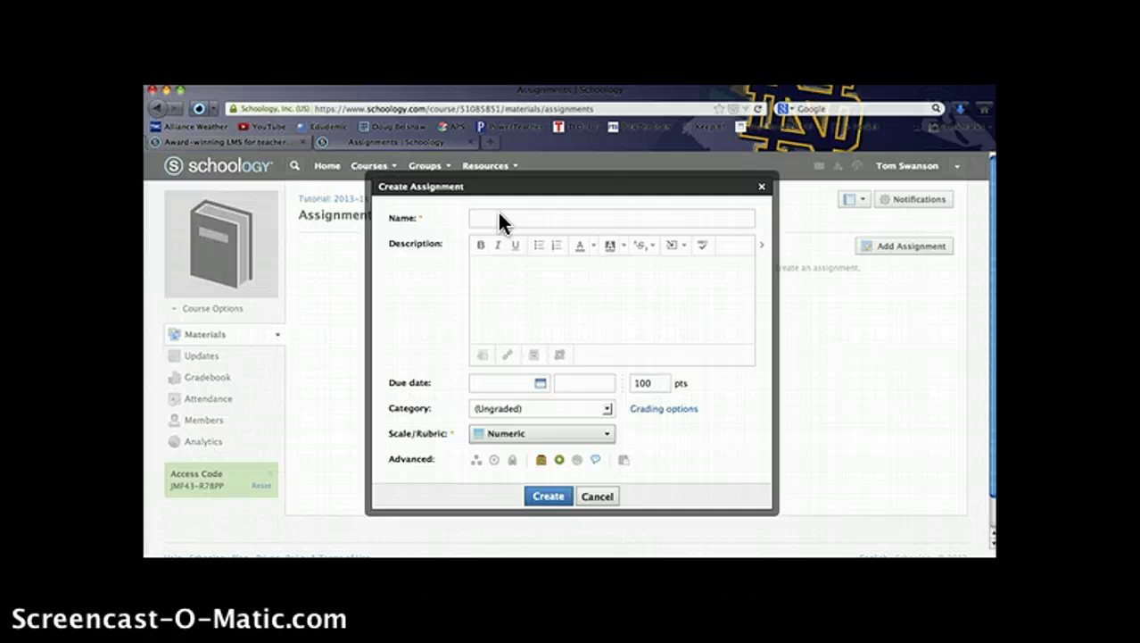
{"action": "type", "text": "Tut"}
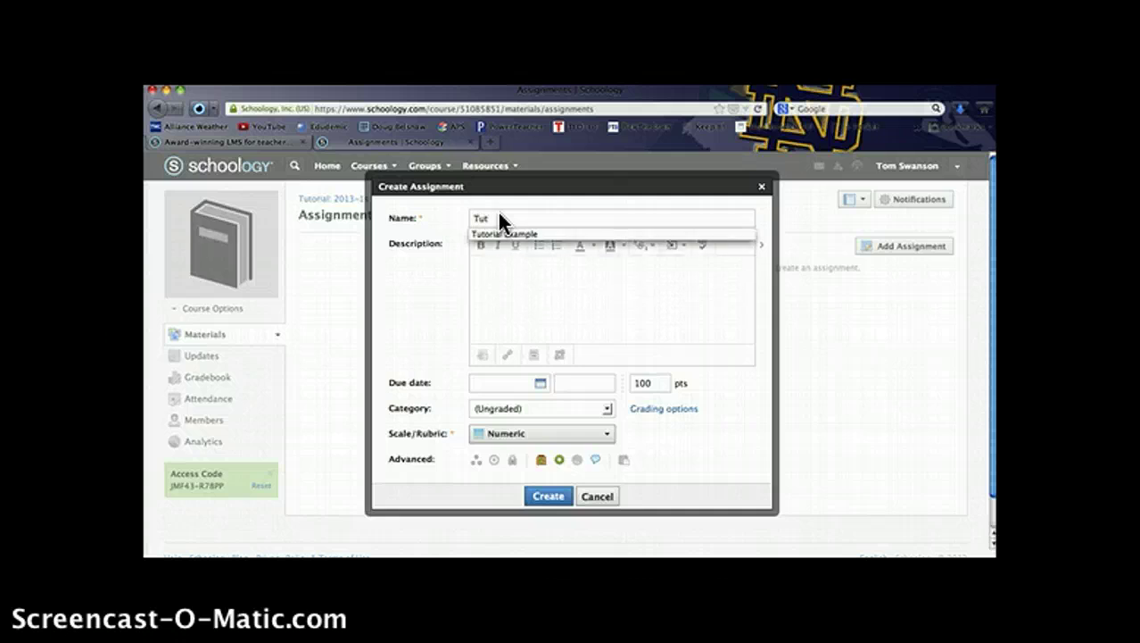
{"action": "key", "text": "Down"}
{"action": "key", "text": "Return"}
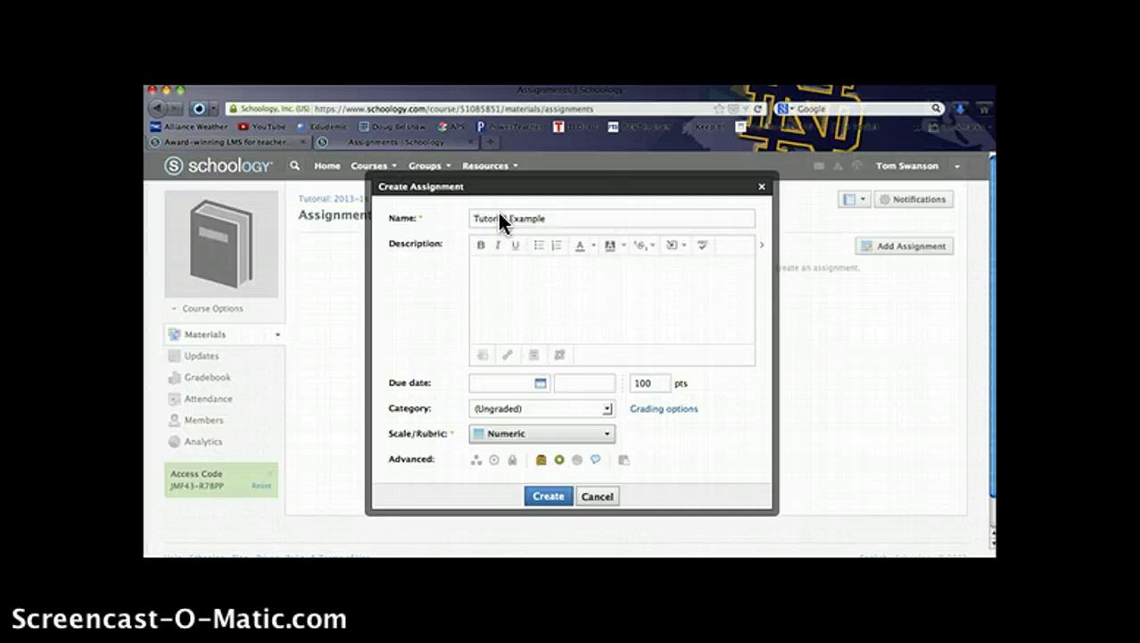
Write the description 'Description' followed by a numbered list: Step 1, etc
{"action": "left_click", "coordinate": [518, 278]}
{"action": "type", "text": "Description"}
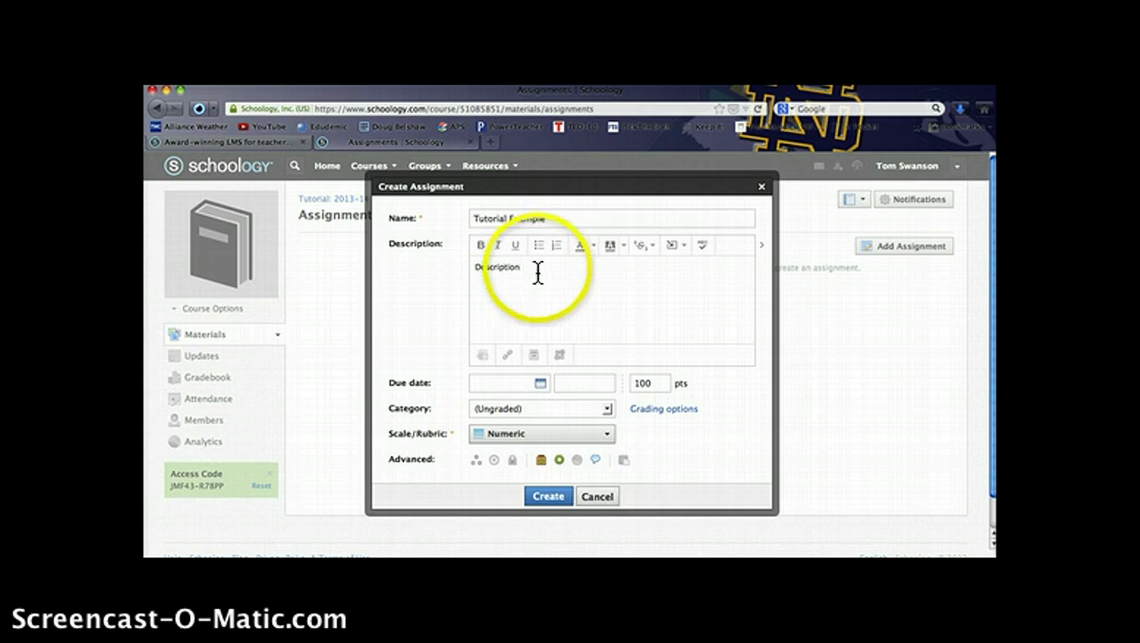
{"action": "key", "text": "Return"}
{"action": "left_click", "coordinate": [557, 246]}
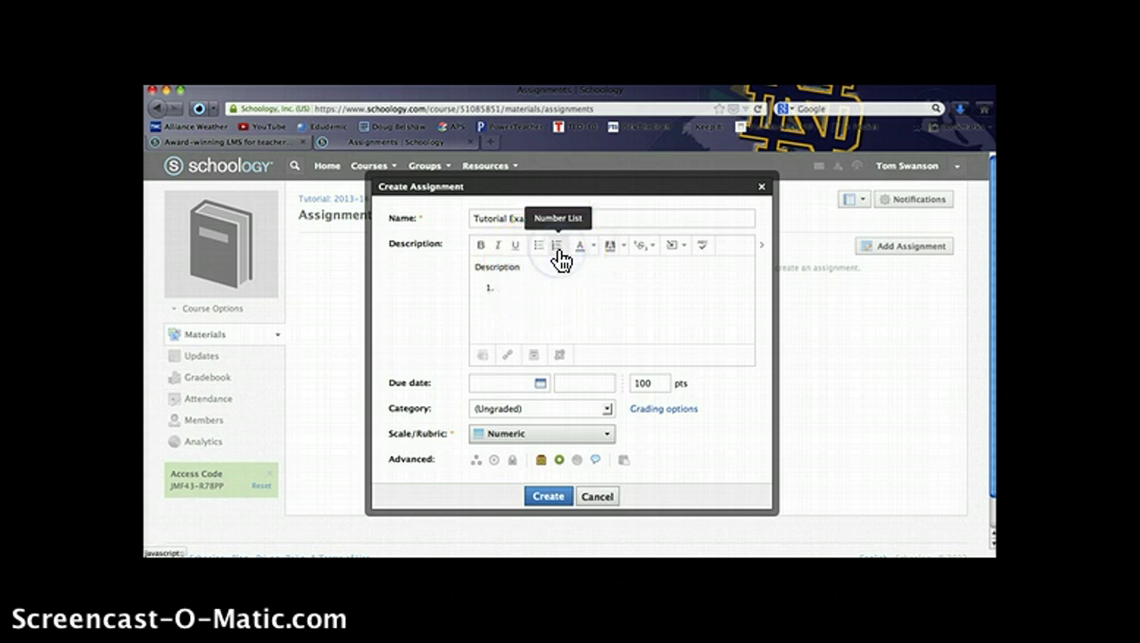
{"action": "type", "text": "Step 1"}
{"action": "key", "text": "Return"}
{"action": "type", "text": "etc"}
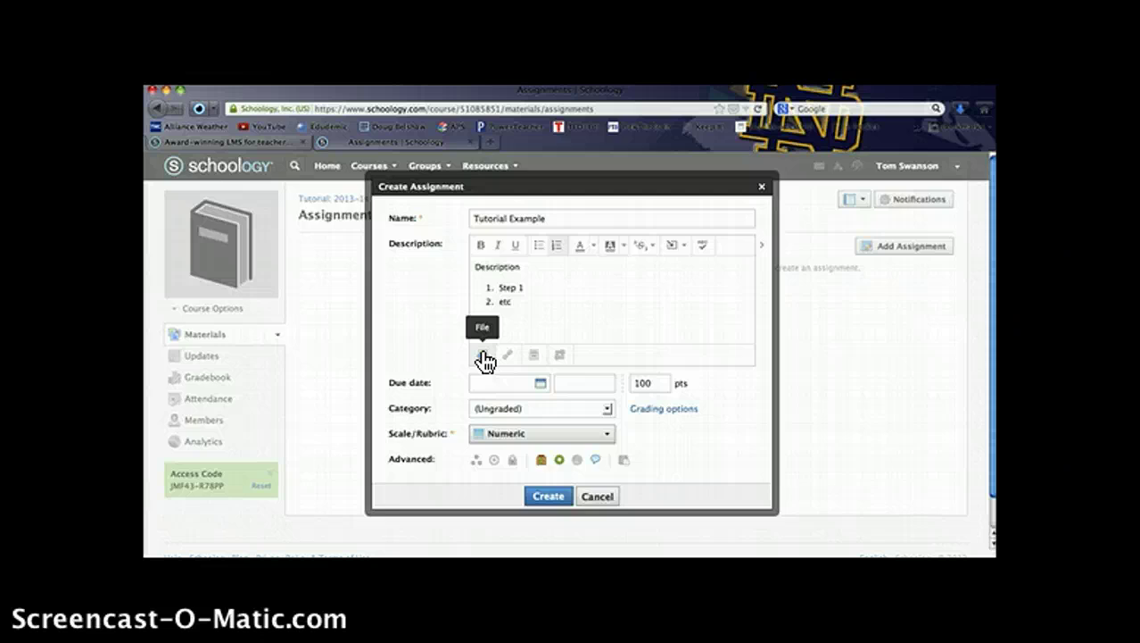
Set the due date to August 13, keep the category (Ungraded), and create the assignment
{"action": "left_click", "coordinate": [541, 385]}
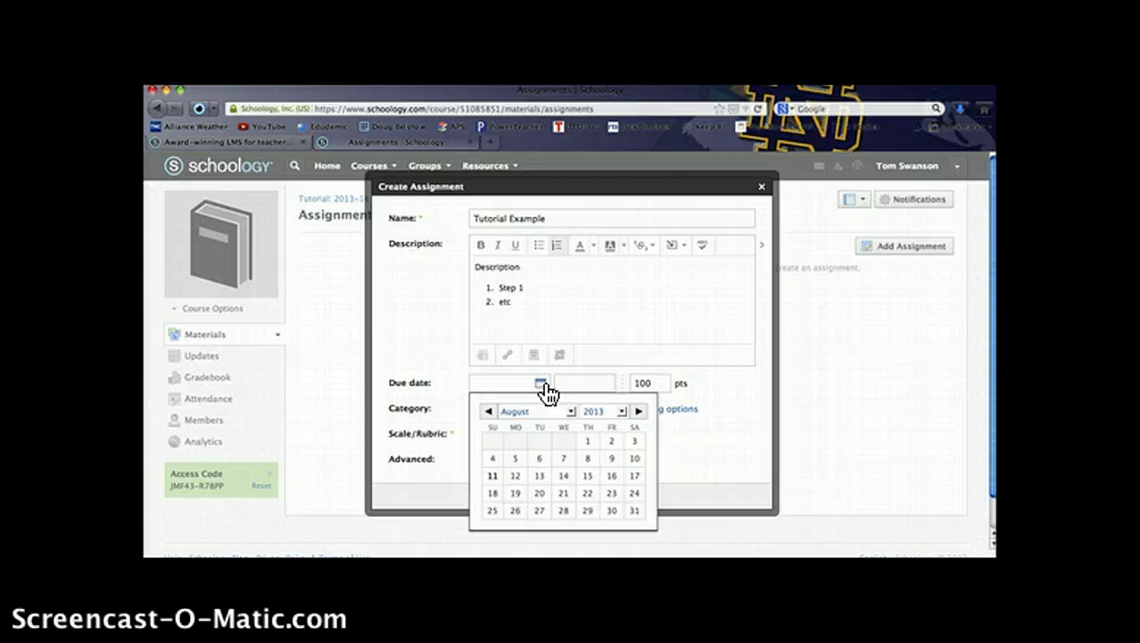
{"action": "left_click", "coordinate": [539, 476]}
{"action": "left_click", "coordinate": [644, 383]}
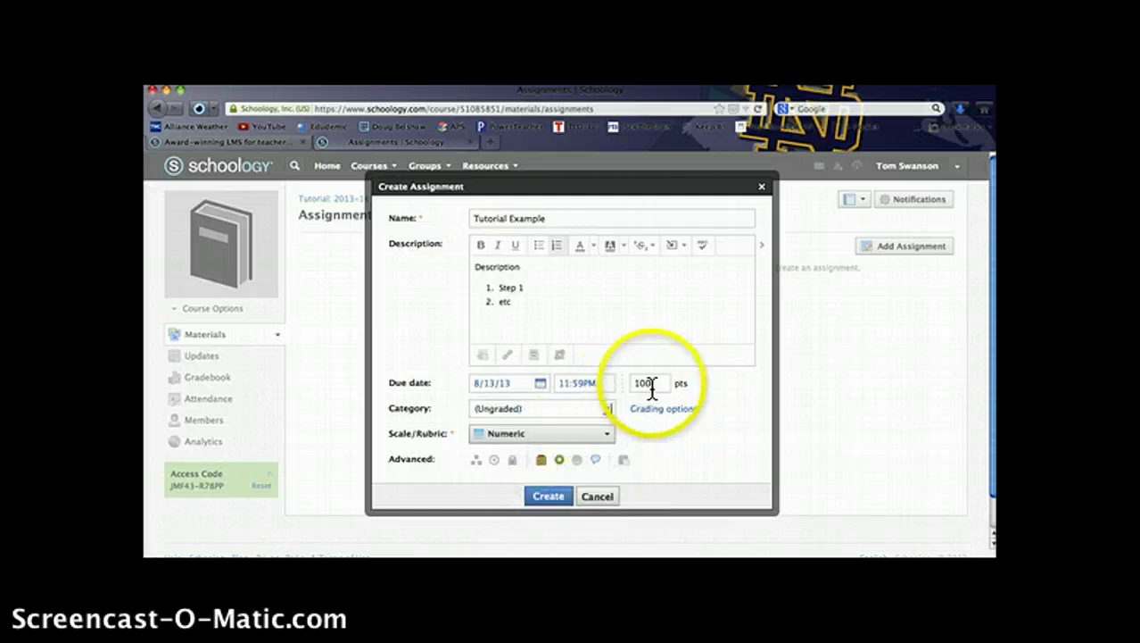
{"action": "left_click", "coordinate": [604, 408]}
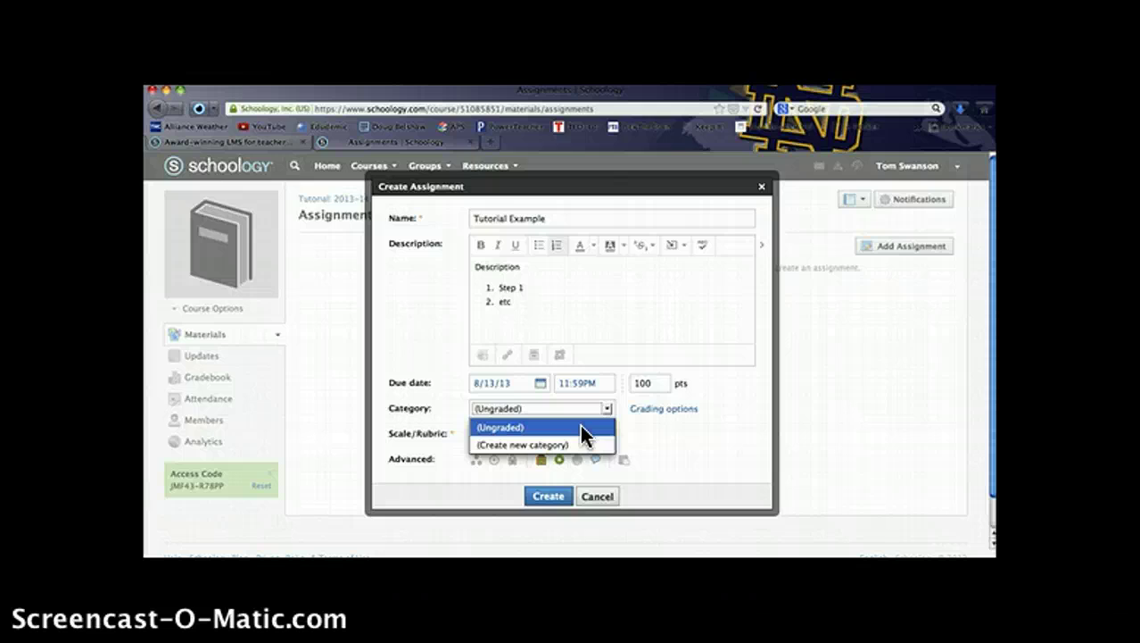
{"action": "left_click", "coordinate": [625, 430]}
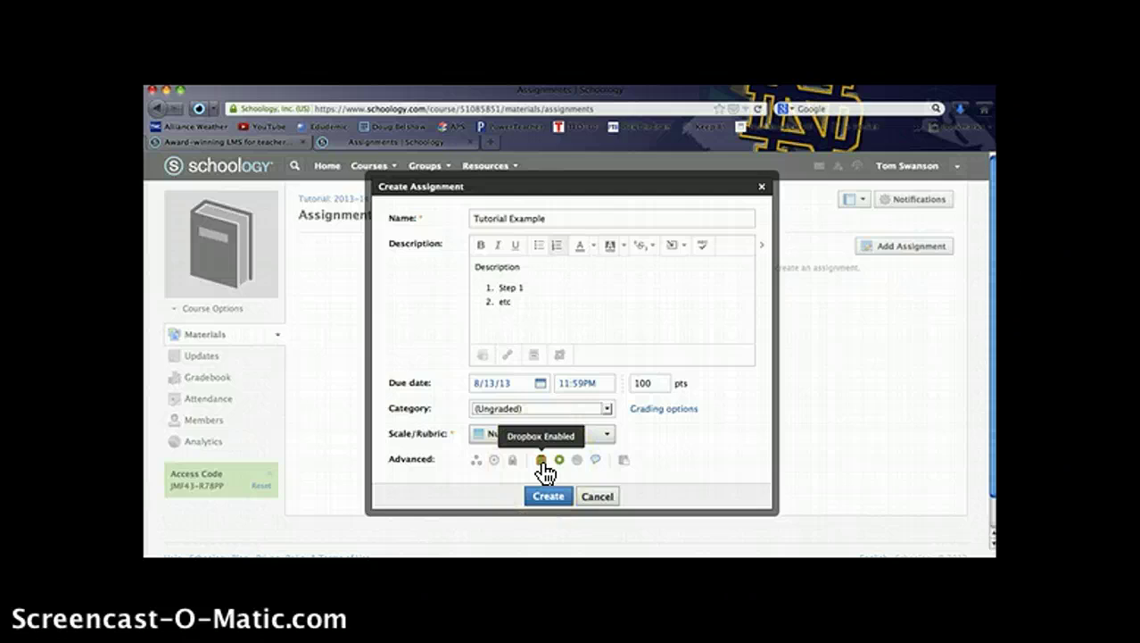
{"action": "left_click", "coordinate": [547, 501]}
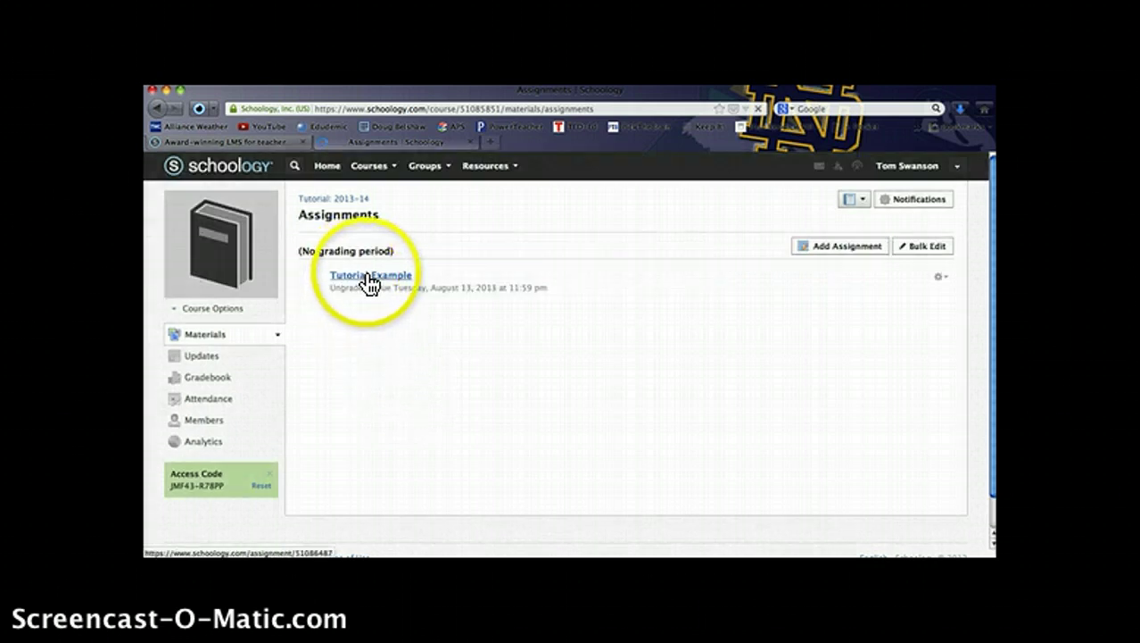
Return to the Home page to see Tutorial Example under Upcoming for August 13, 2013
{"action": "left_click", "coordinate": [393, 172]}
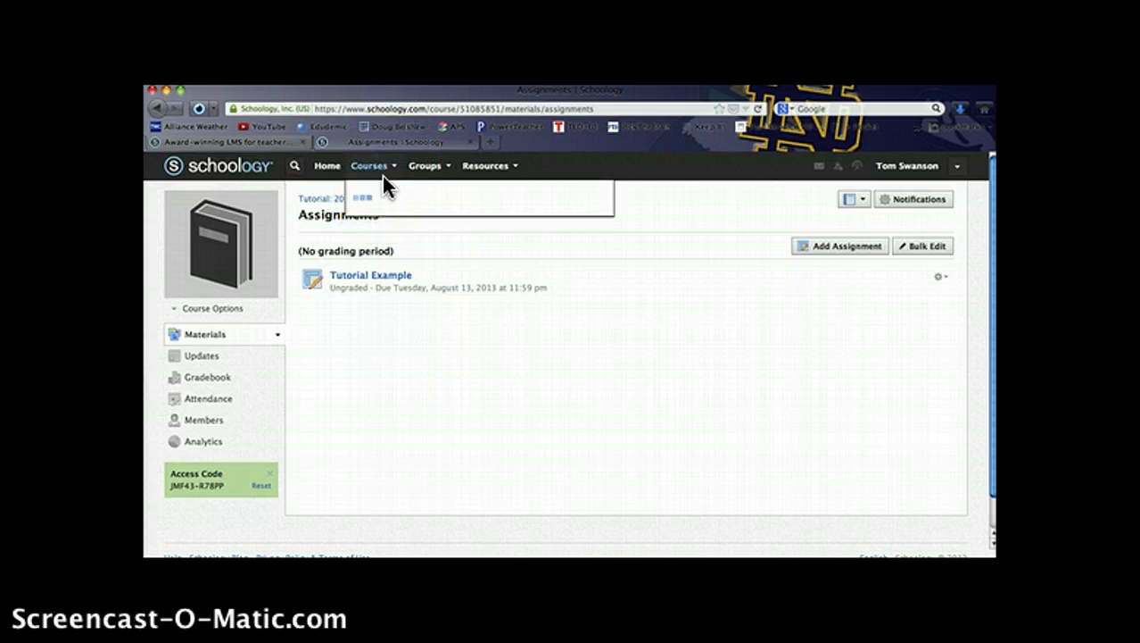
{"action": "left_click", "coordinate": [327, 169]}
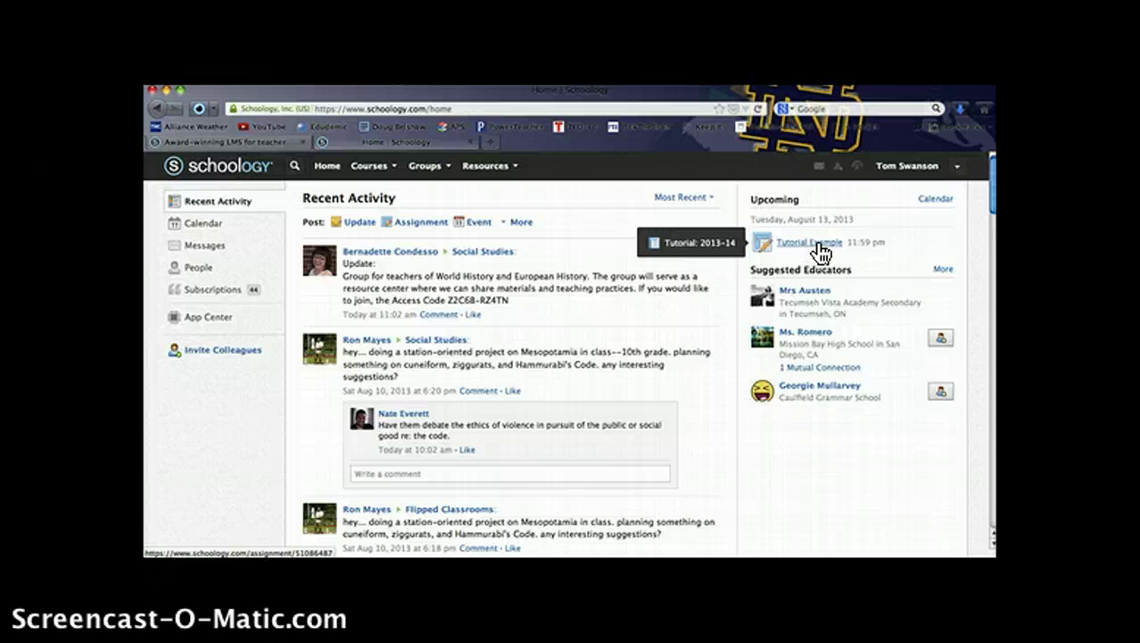
Open Tutorial Example from the Upcoming list on the Home page
{"action": "left_click", "coordinate": [819, 243]}
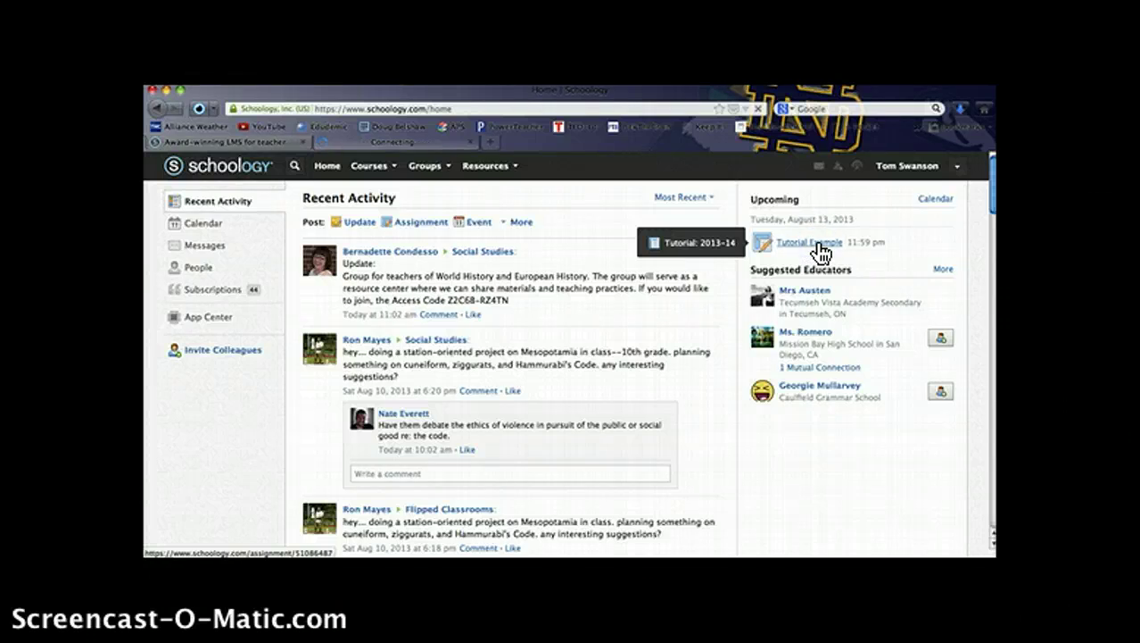